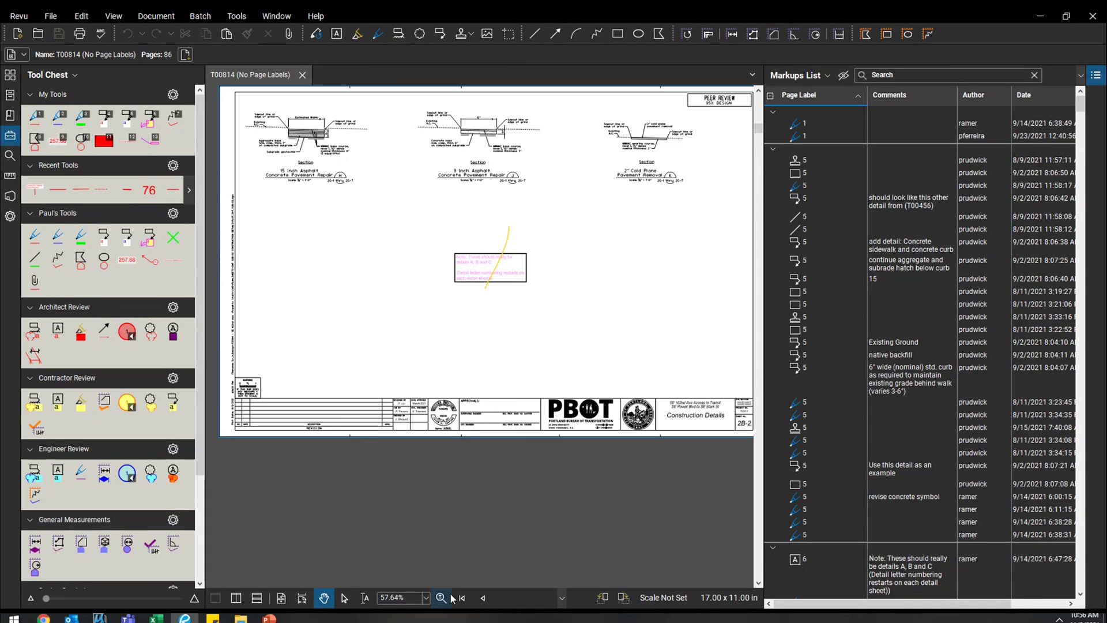
Collapse the Tool Chest, shift the sheet 6 view, and show the page thumbnails
left_click(10, 136)
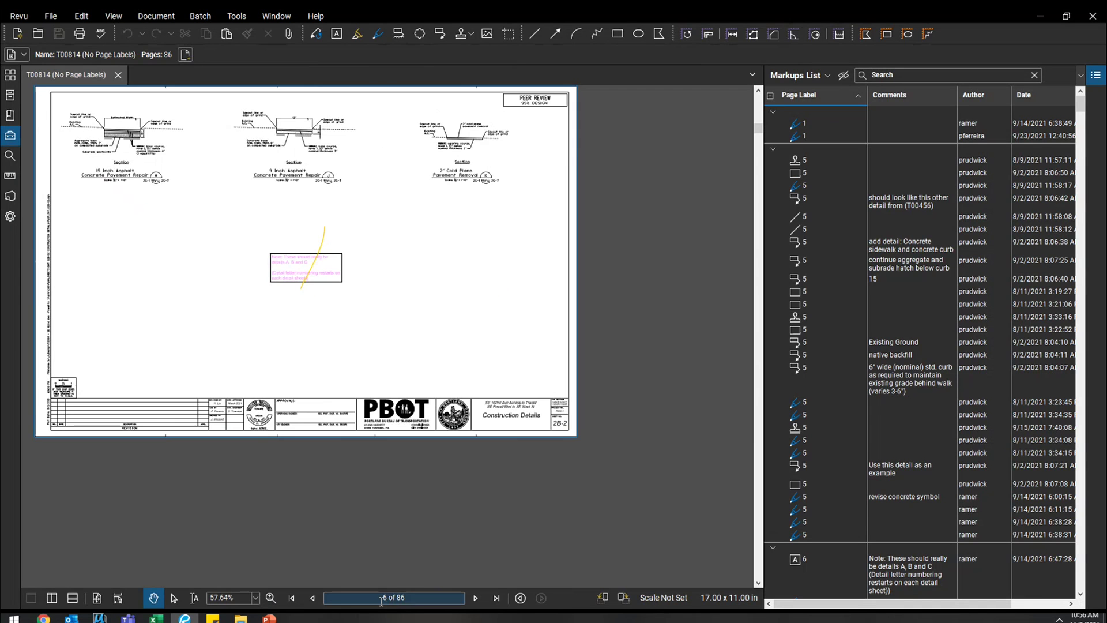
left_click_drag(445, 306, 488, 367)
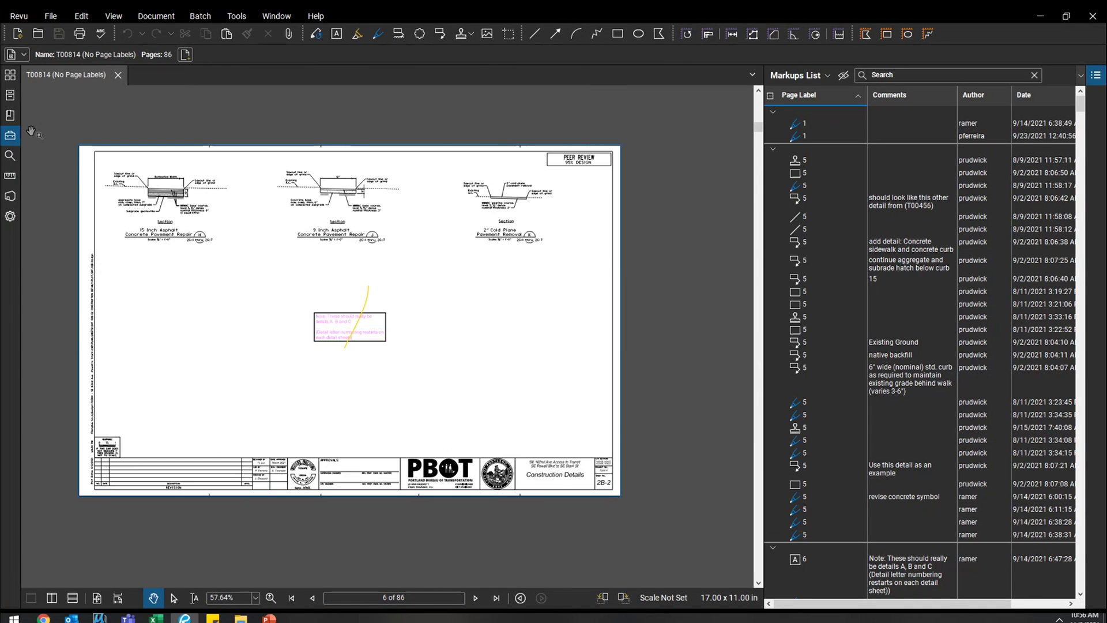
left_click(9, 75)
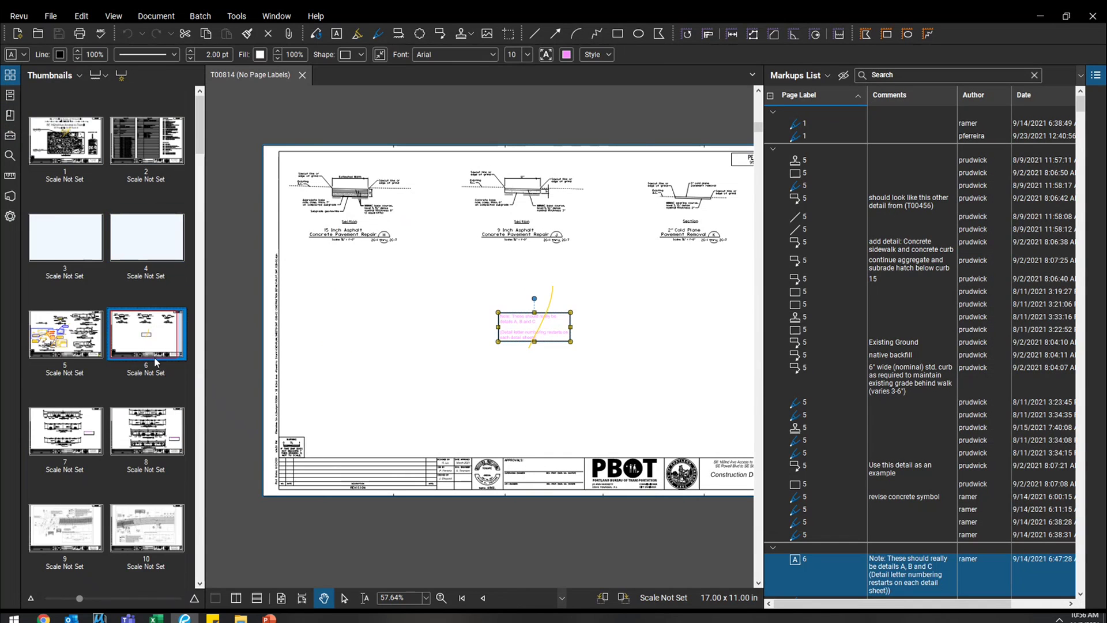
Hide the thumbnails and scroll through the note markups for pages 6 to 8
left_click(10, 76)
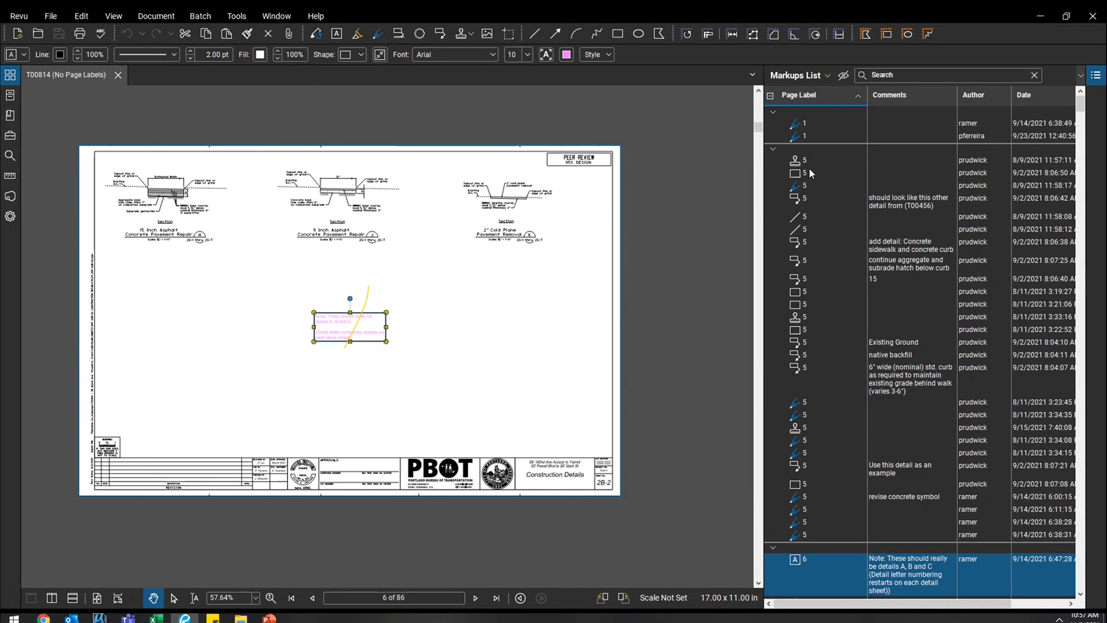
scroll(812, 445, "down", 3)
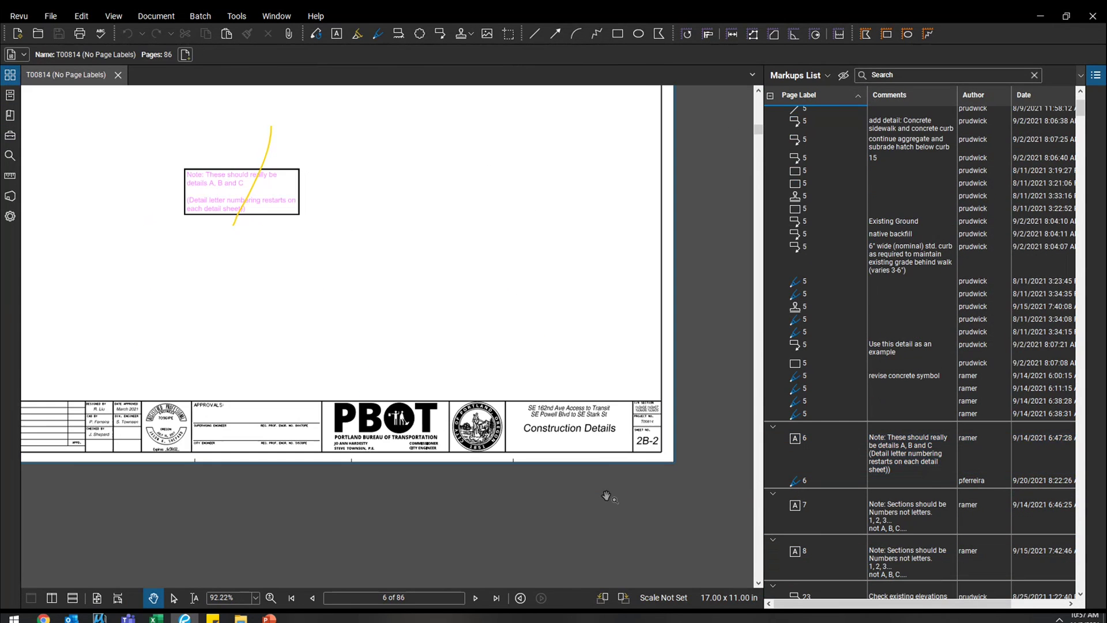
left_click(605, 476)
scroll(605, 475, "up", 2)
scroll(593, 309, "down", 2)
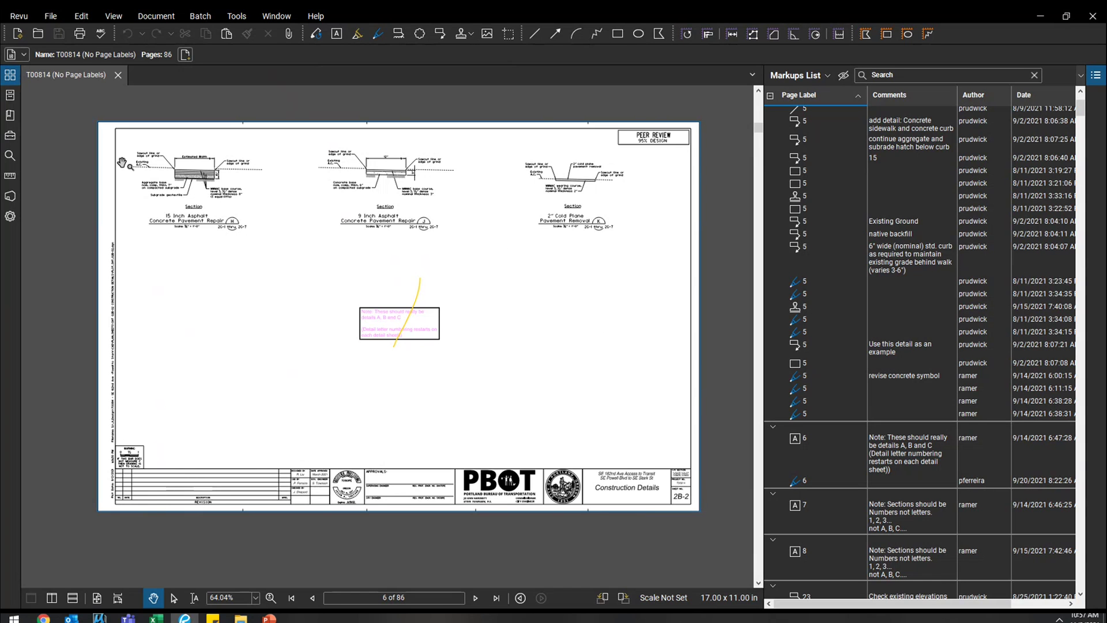
Step through bookmarks PLOT_SHT_01, 01A, 01B and 01C to confirm each matches its sheet
left_click(10, 115)
left_click(82, 108)
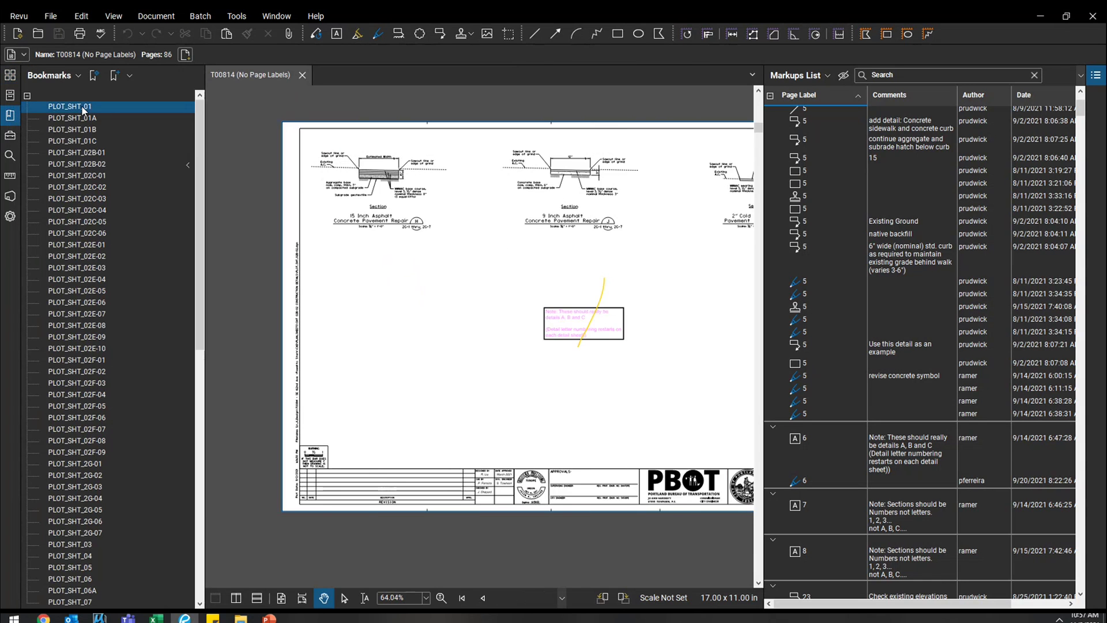
left_click(84, 118)
left_click(86, 129)
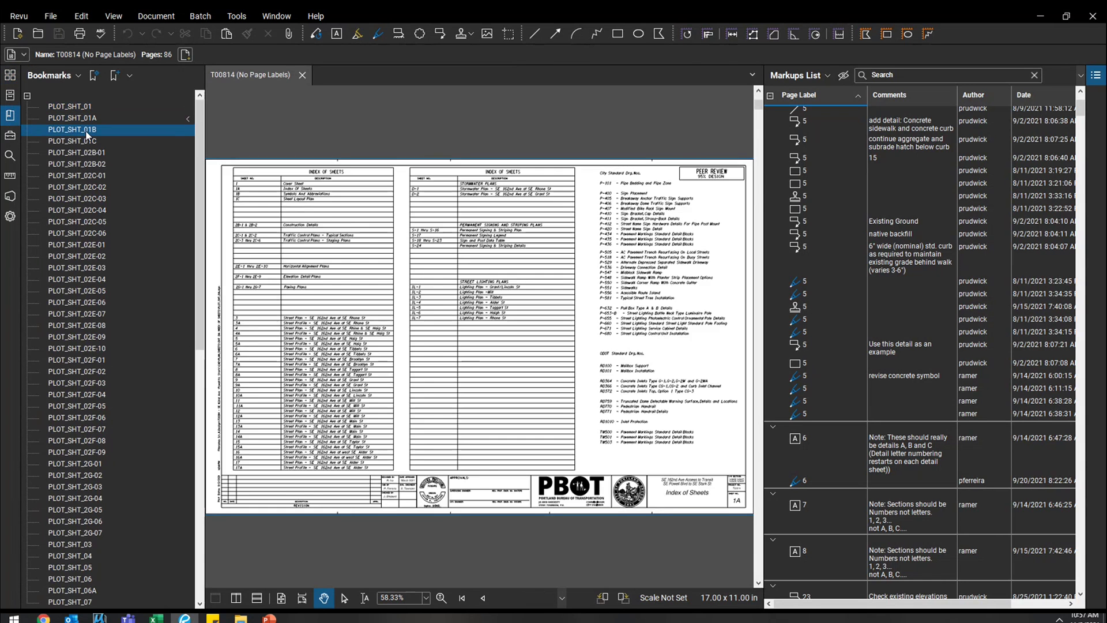
left_click(86, 141)
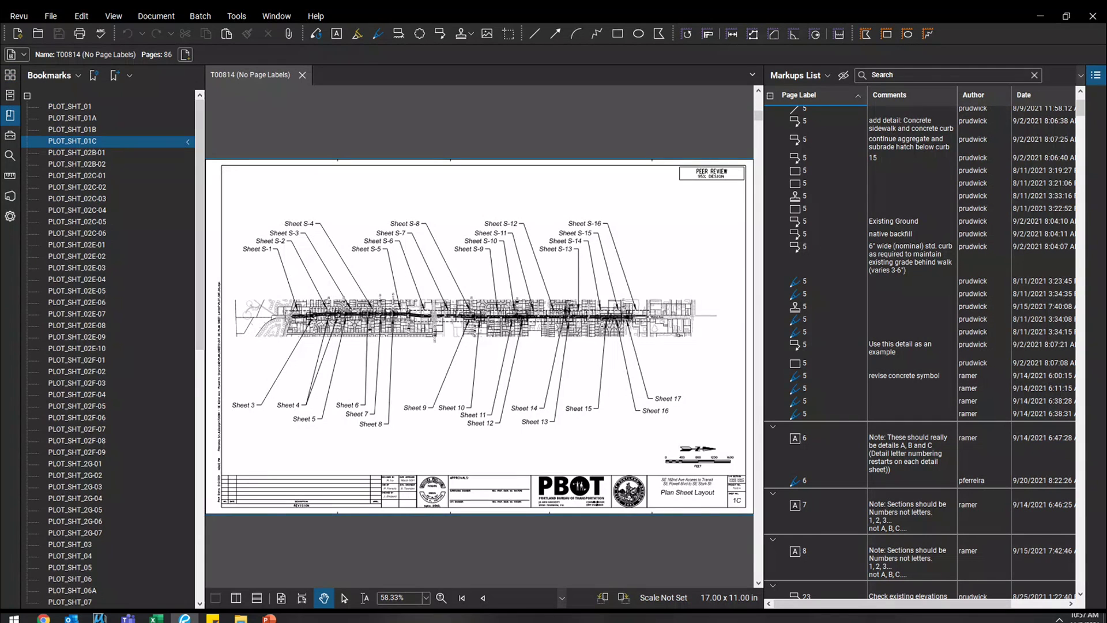
left_click(10, 120)
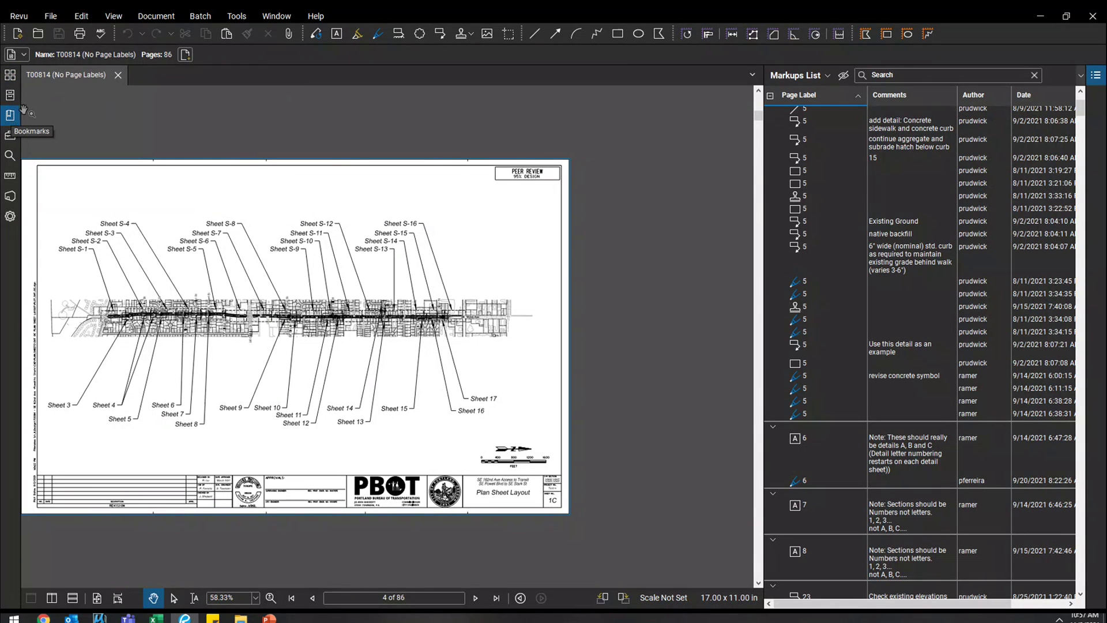
Glance at the Document menu, then show thumbnails on the 1C Plan Sheet Layout page
left_click(157, 16)
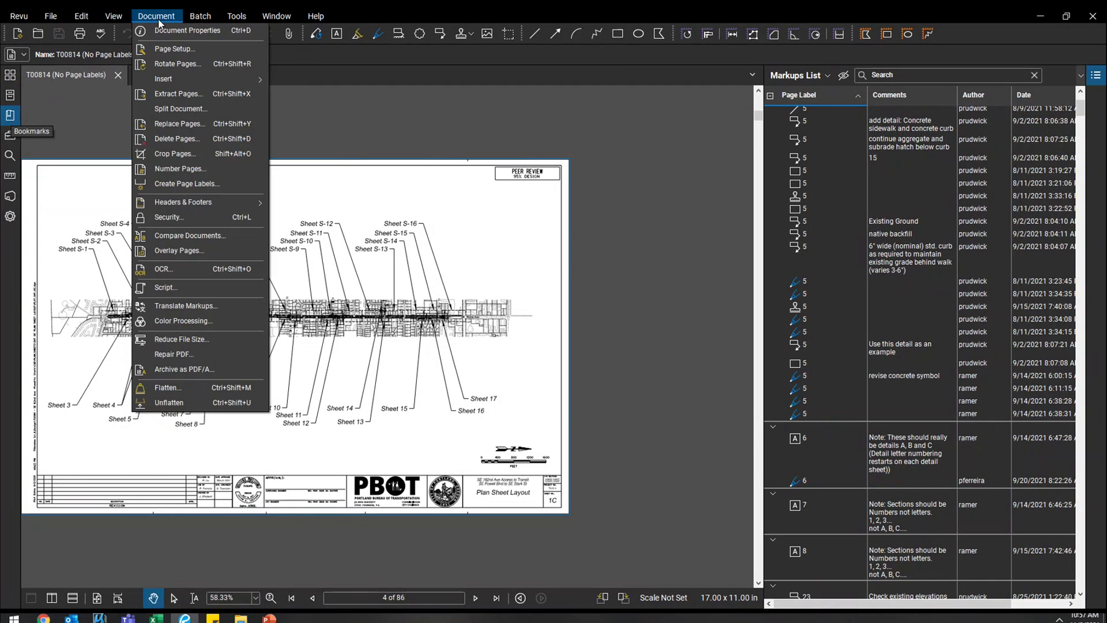
left_click(213, 184)
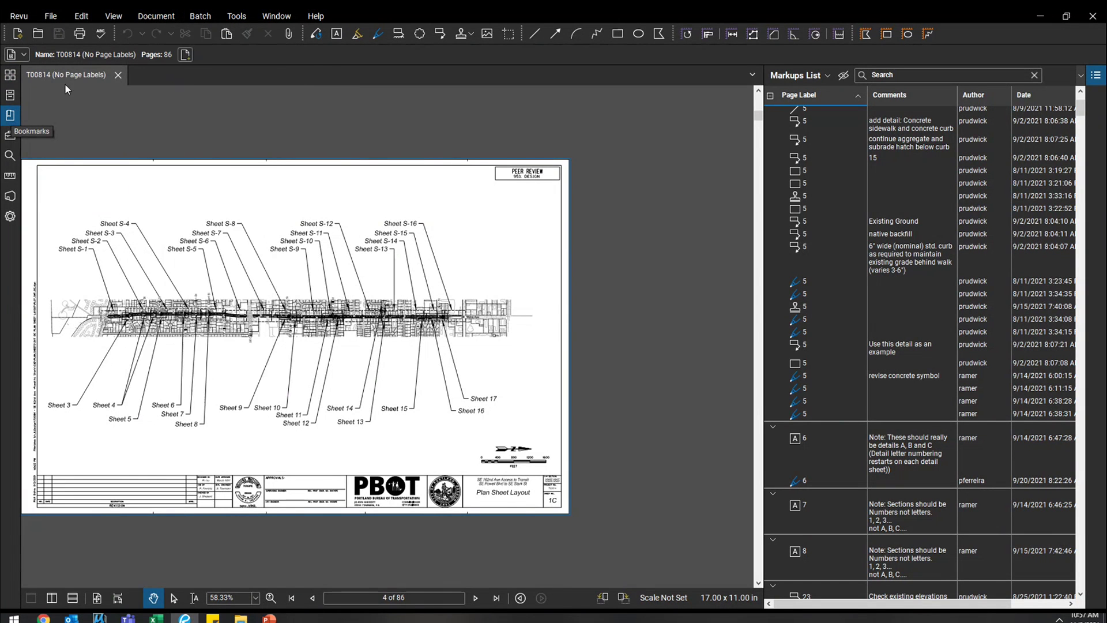
left_click(11, 74)
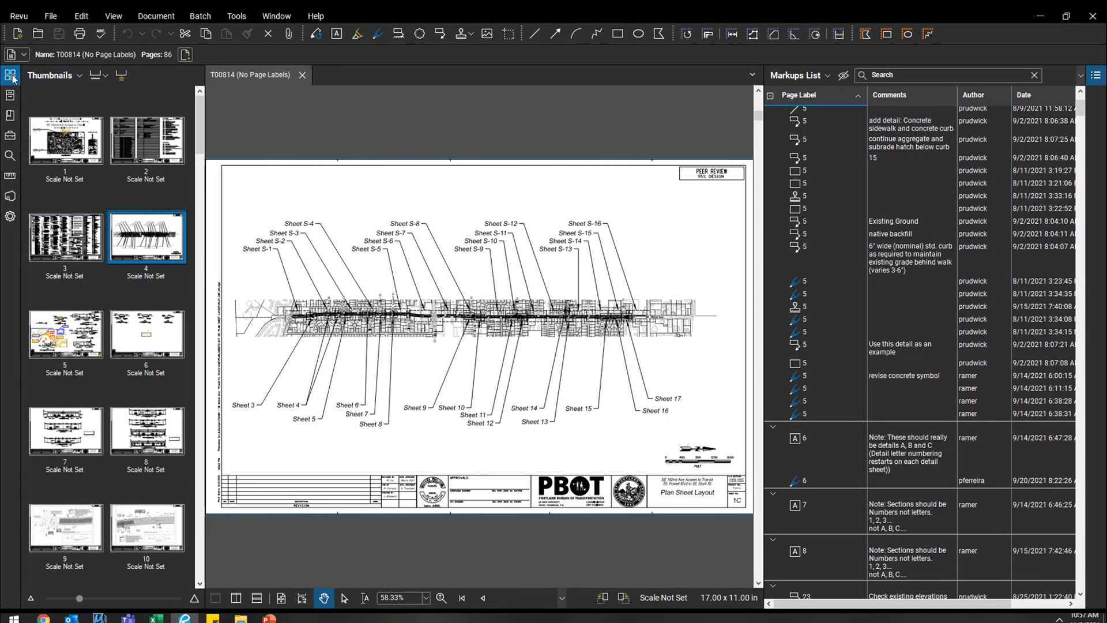
Create page labels from bookmark names for all pages 1-86
left_click(121, 75)
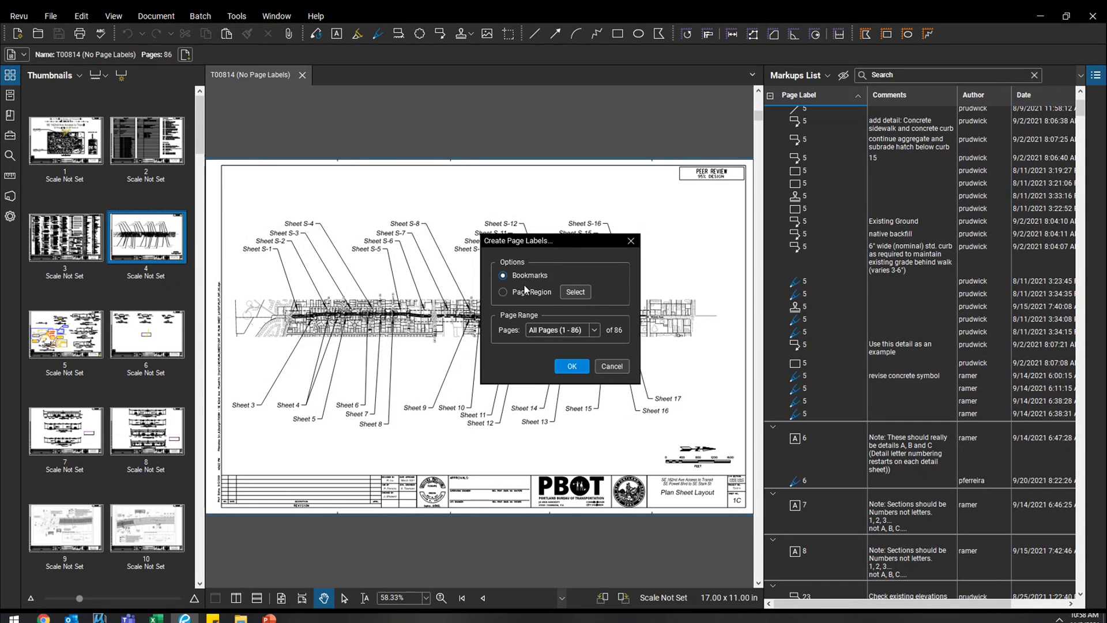
left_click(568, 367)
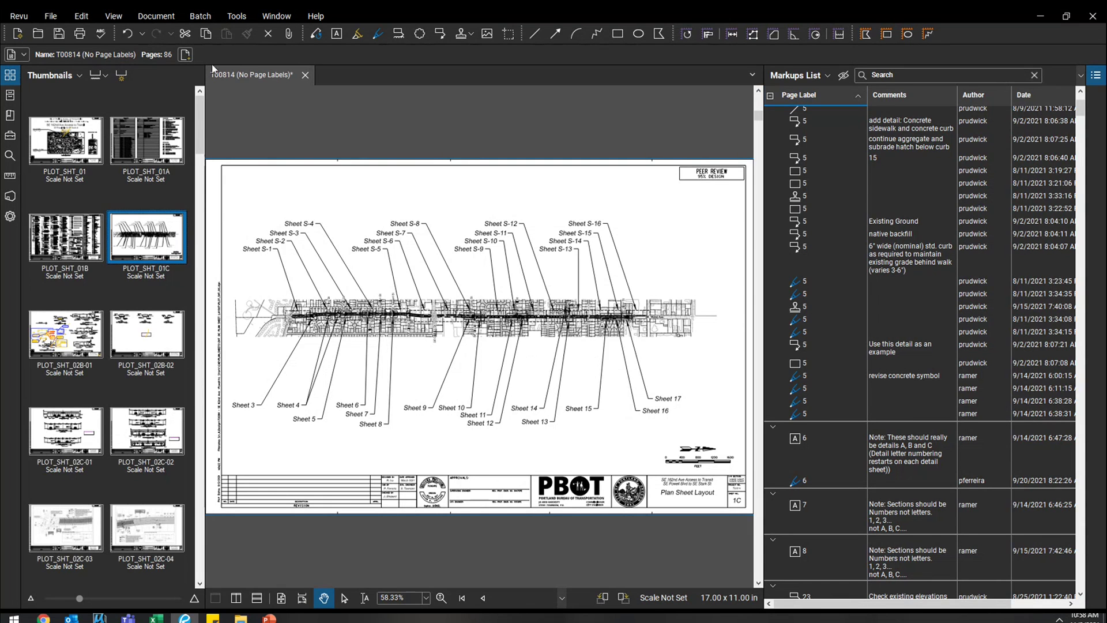
Save the bookmark-labelled set, jump to a page 58 markup, and leave page label options unchanged
left_click(10, 75)
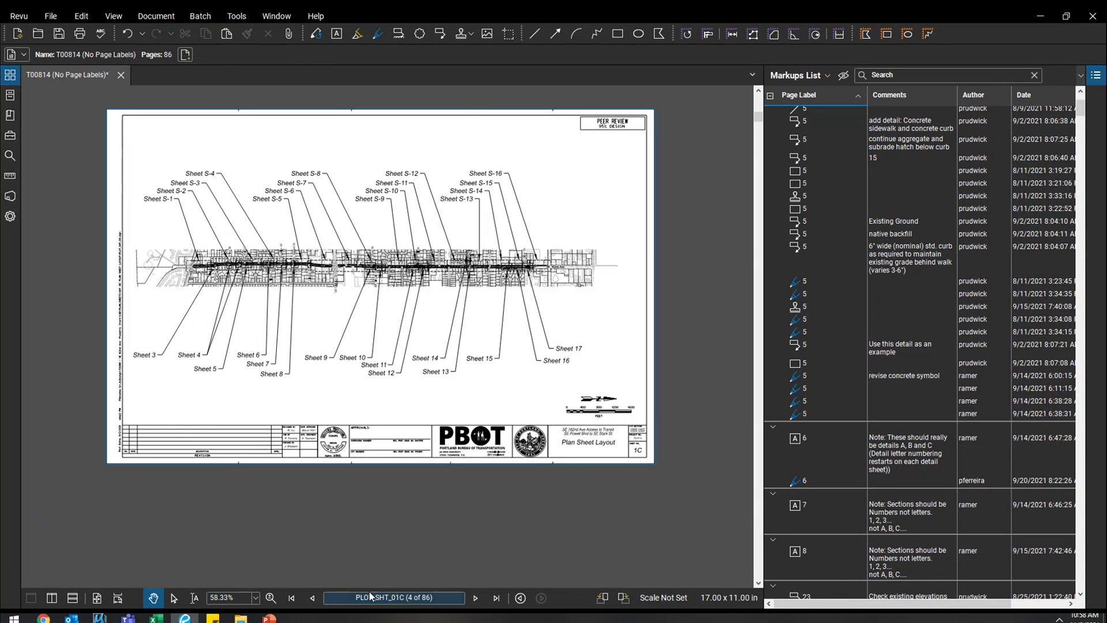
key("ctrl+s")
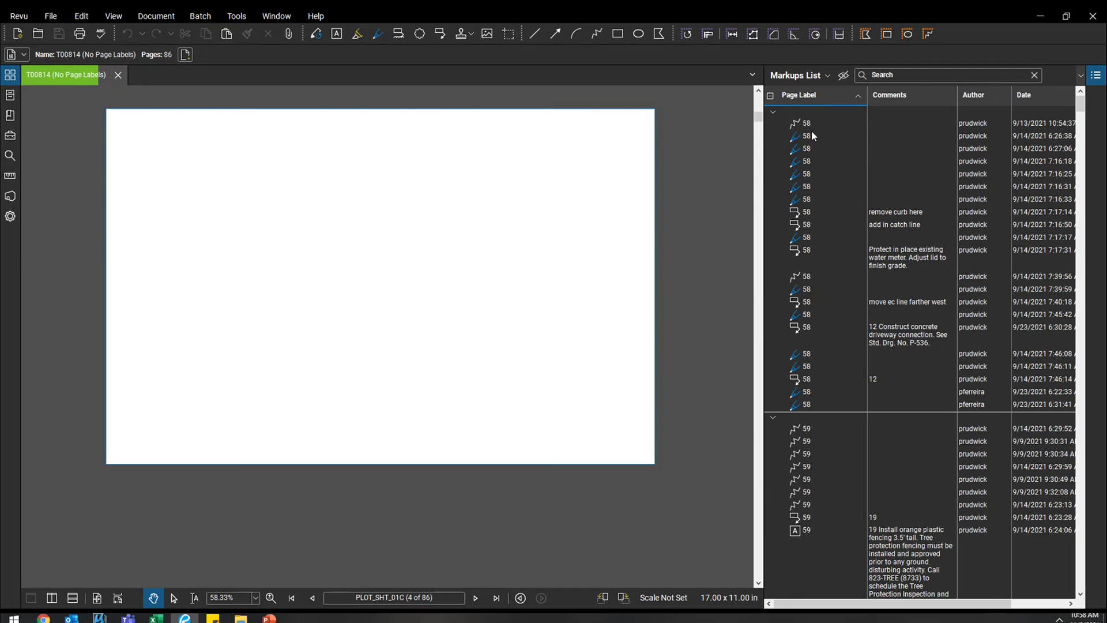
left_click(810, 136)
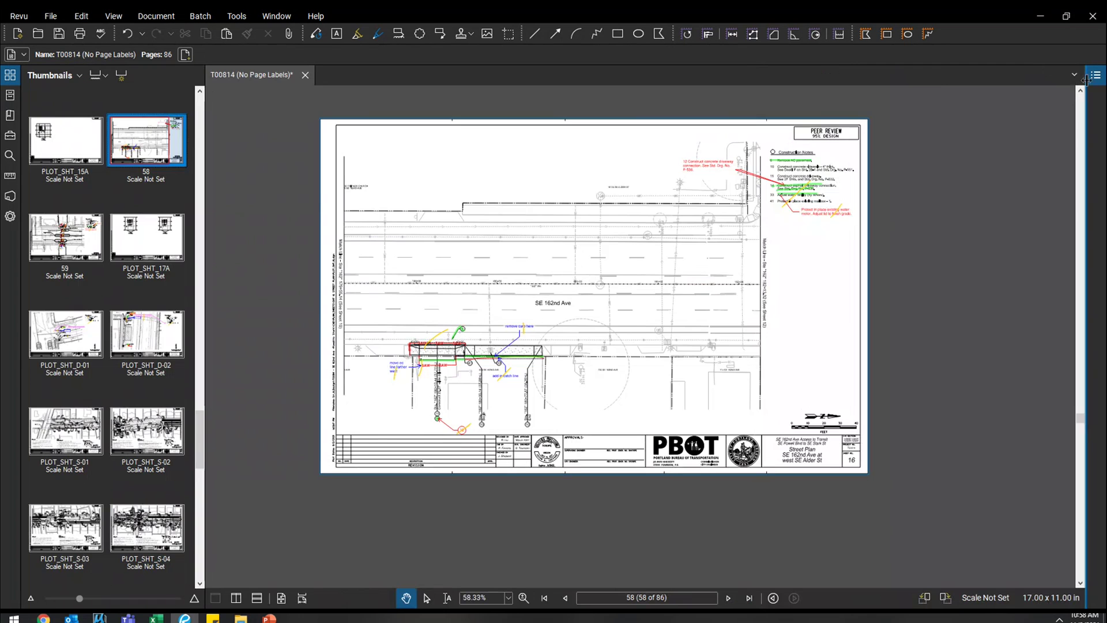
scroll(781, 345, "up", 1)
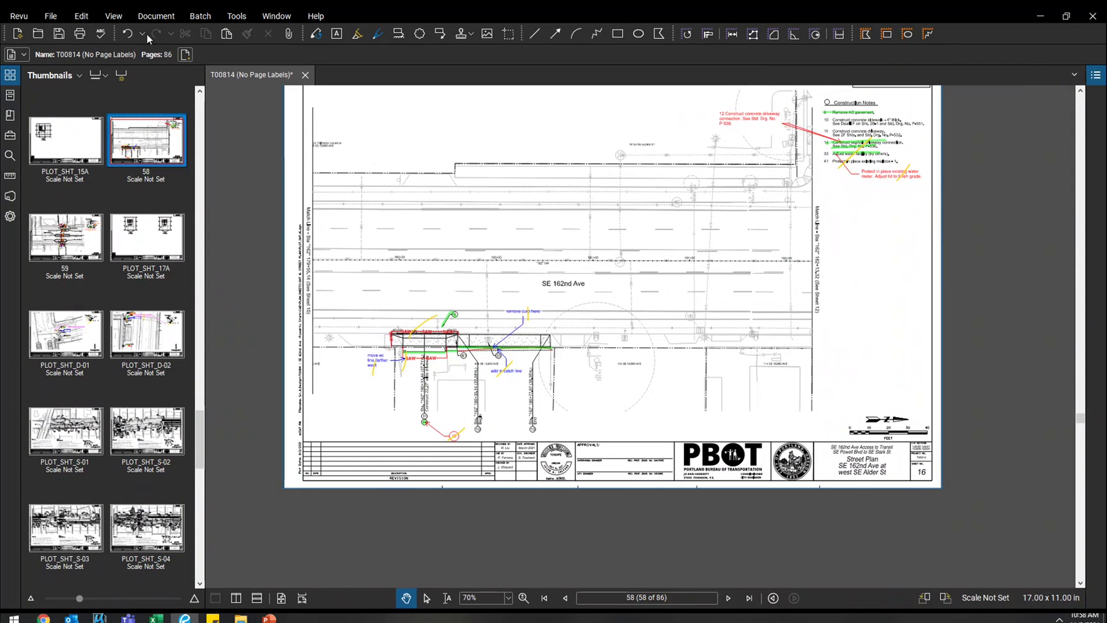
left_click(121, 76)
key("Escape")
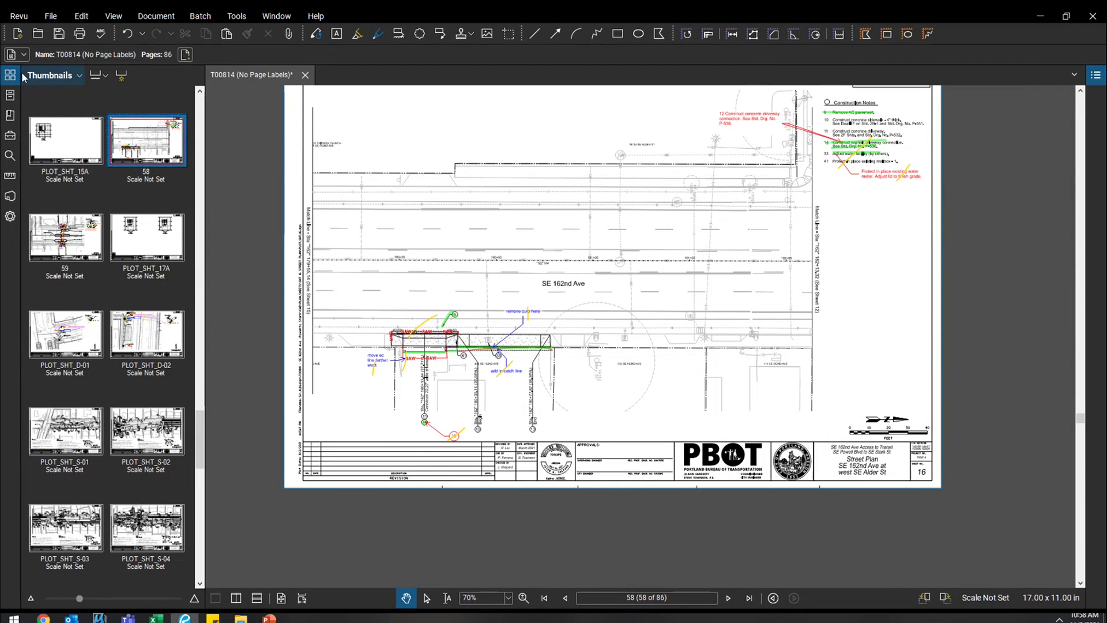
Create page labels from a Page Region drawn around the title-block sheet number 16
left_click(97, 76)
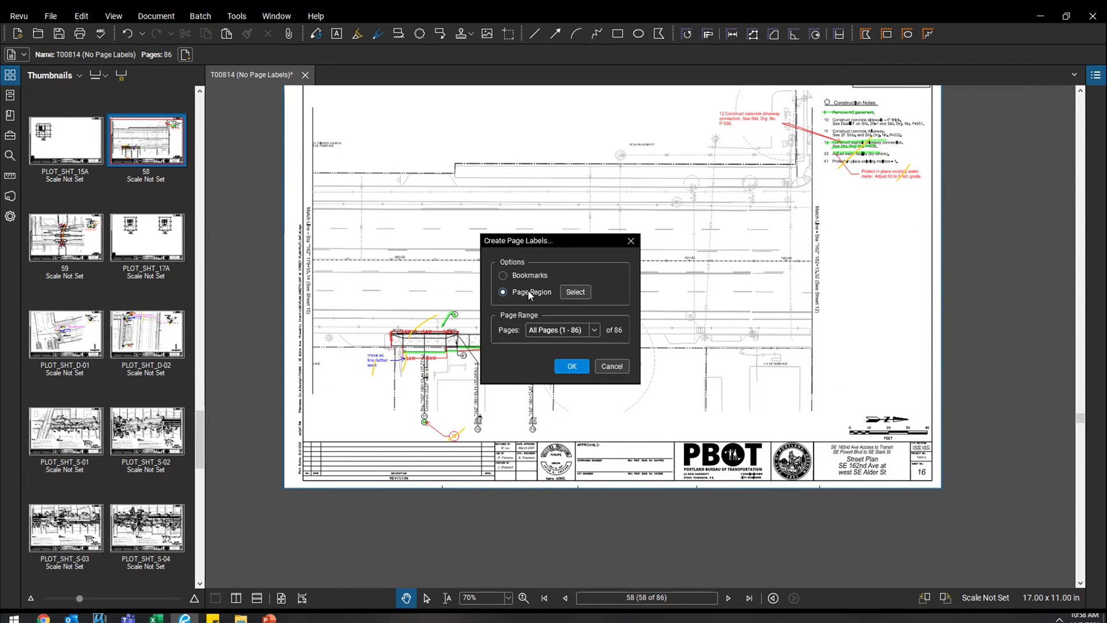
left_click(574, 292)
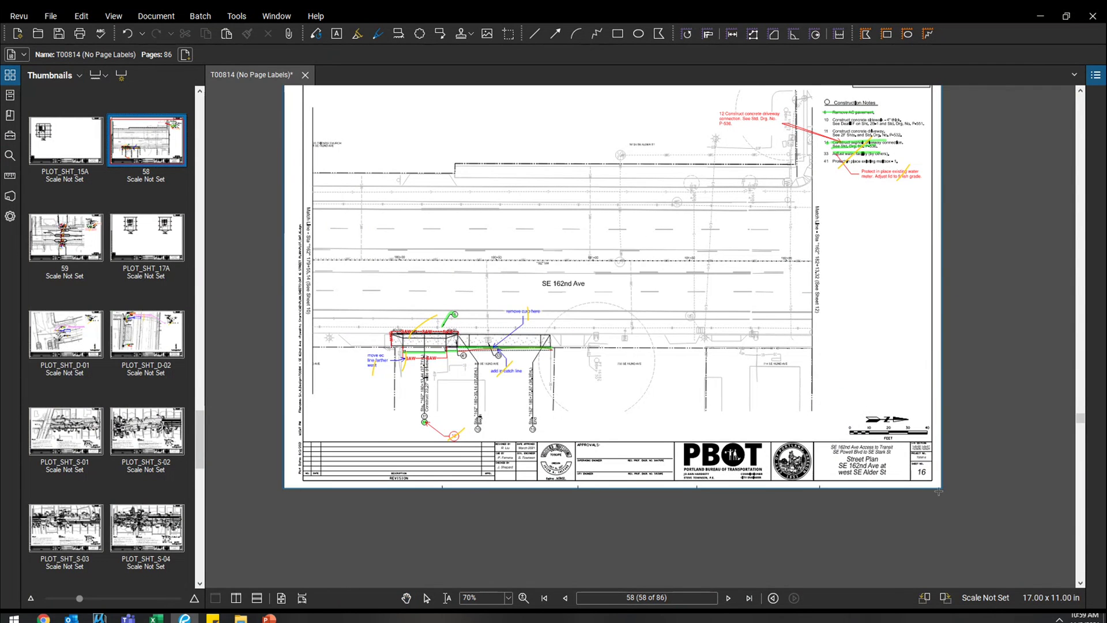
scroll(939, 491, "up", 8)
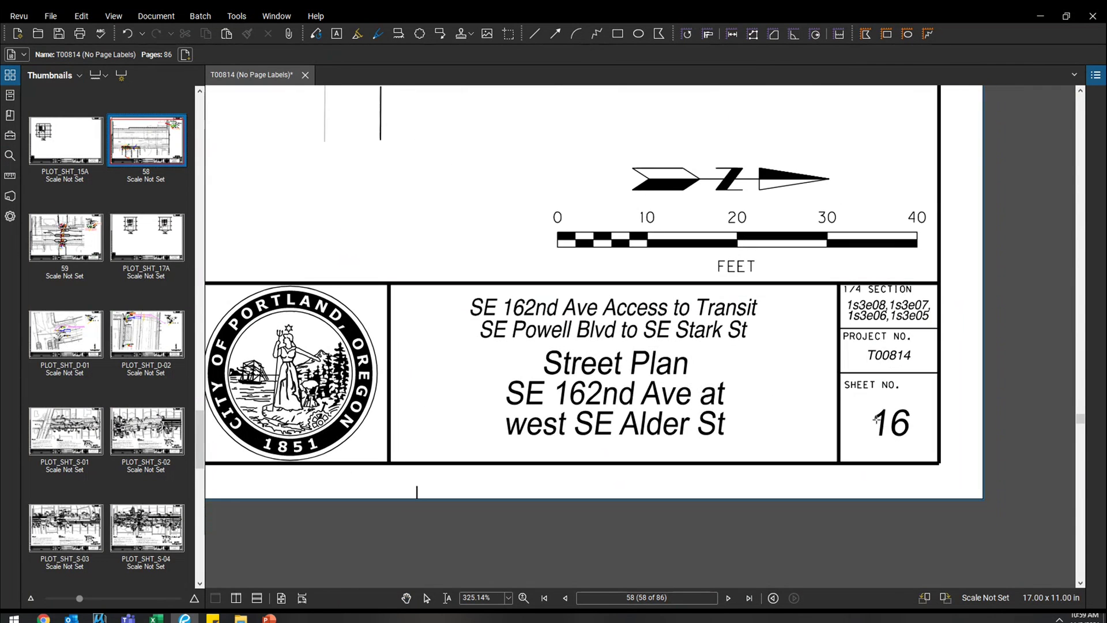
mouse_move(840, 396)
left_mouse_down()
mouse_move(948, 460)
mouse_move(937, 451)
left_mouse_up()
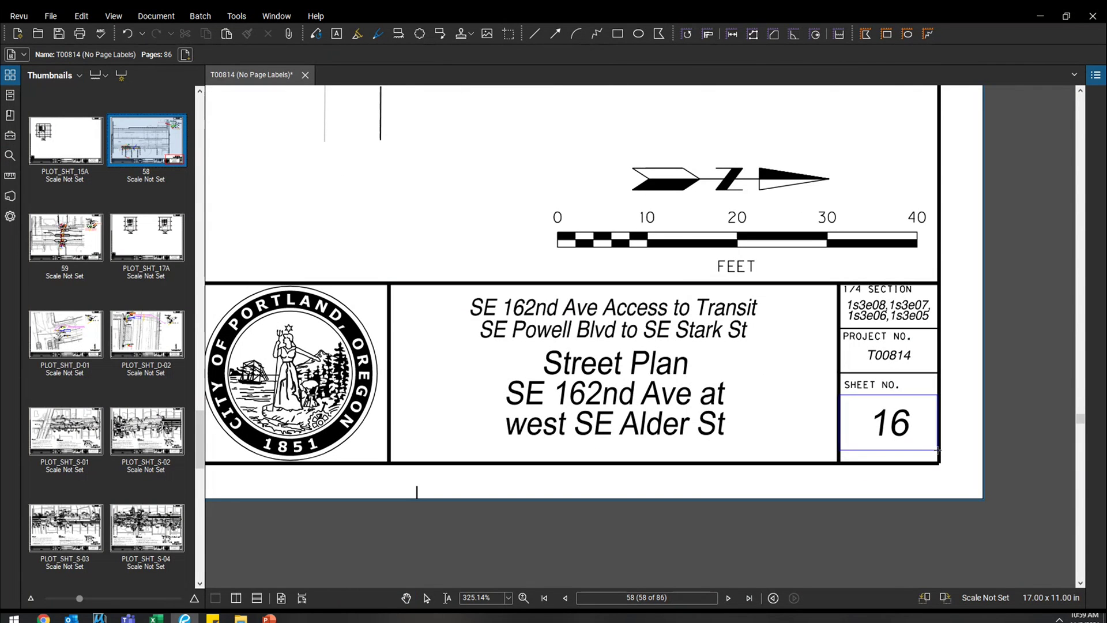
left_click_drag(937, 451, 938, 450)
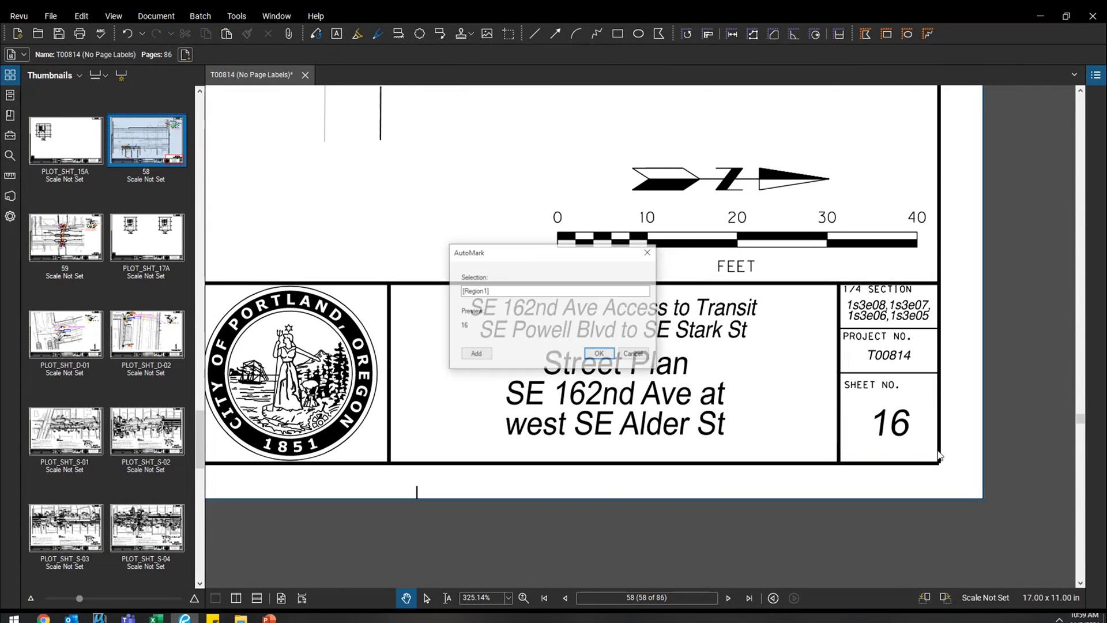
left_click(602, 355)
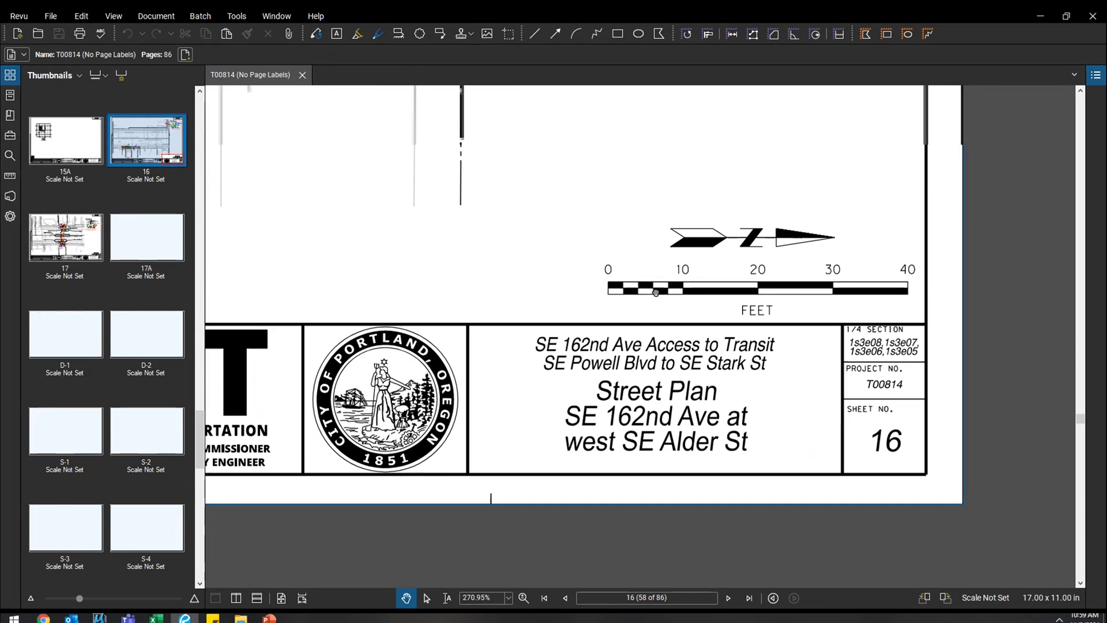
Page through sheets 15A, 16 and 14, then return to the first pages, 1 and 1A
key("Left")
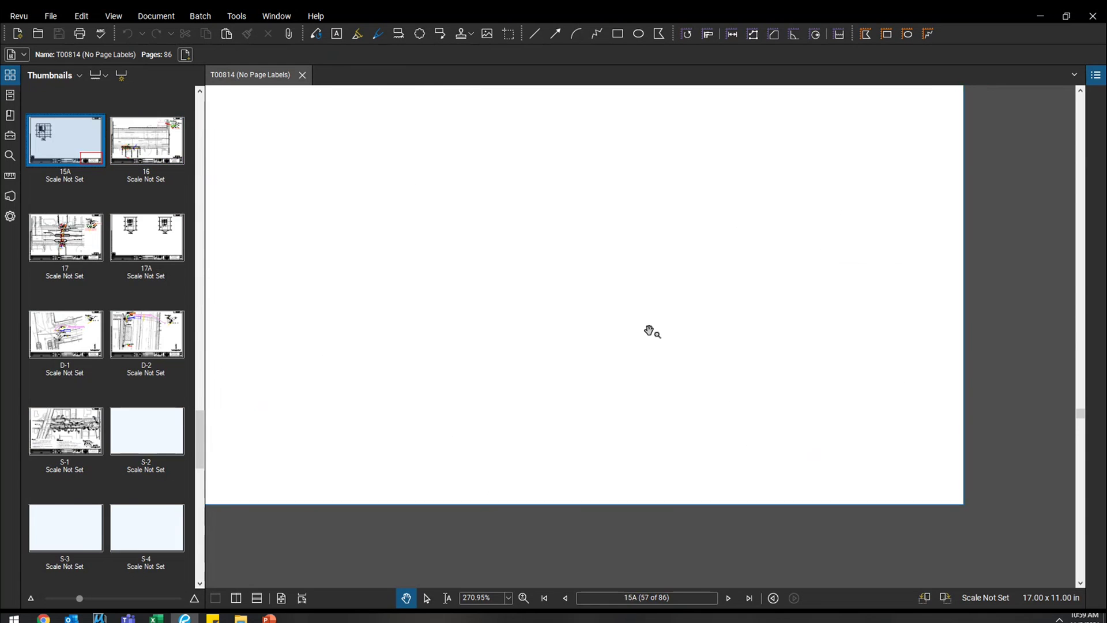
key("Right")
key("Left")
key("Left")
key("Left")
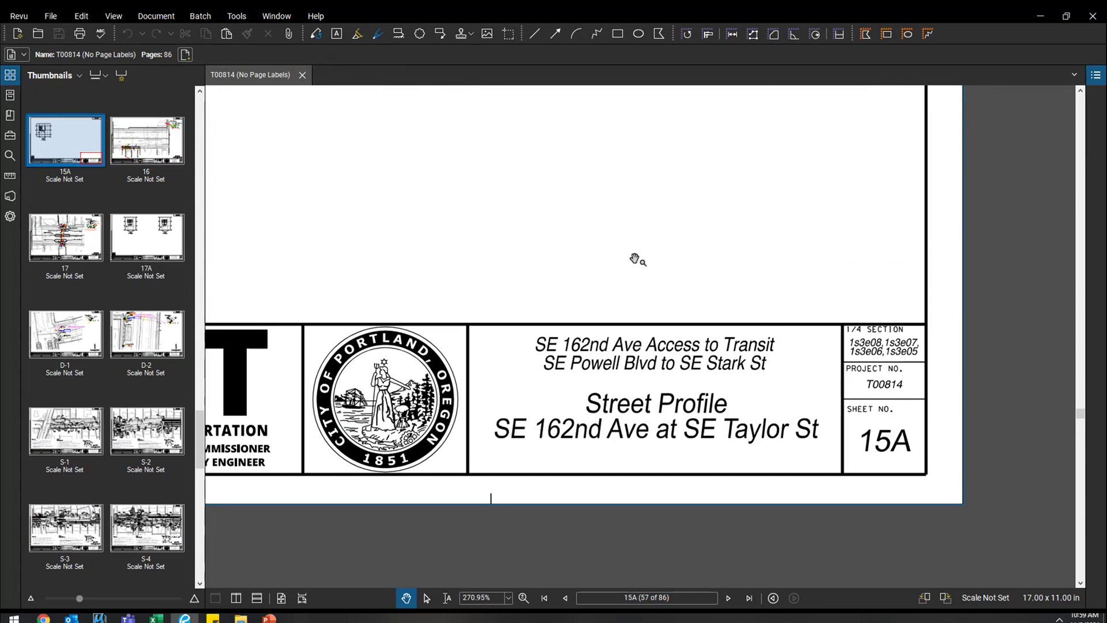
key("Home")
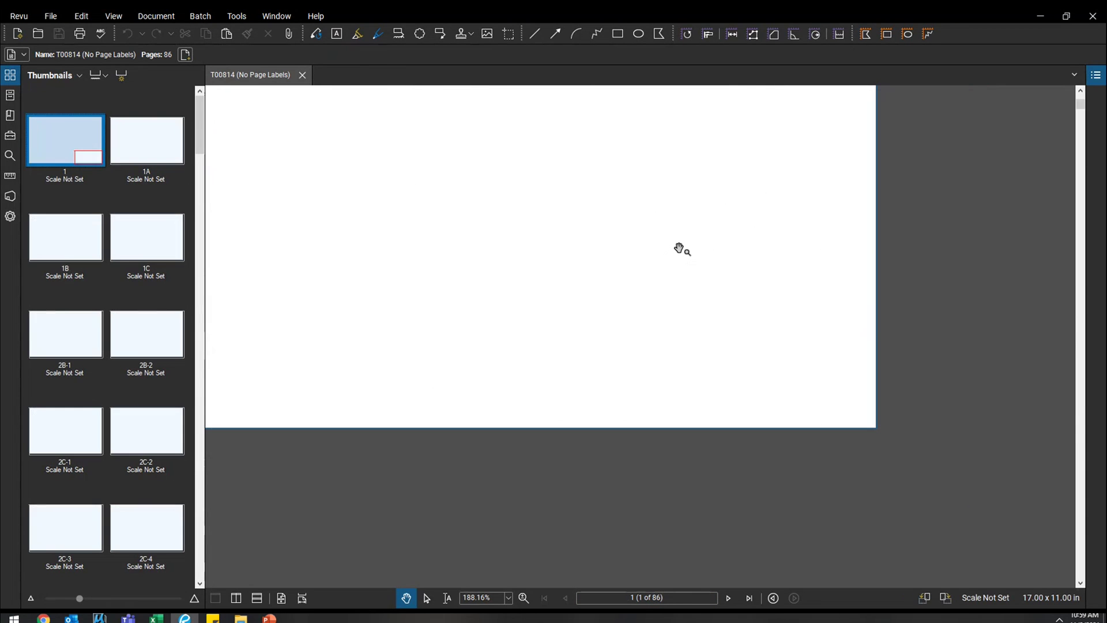
key("Right")
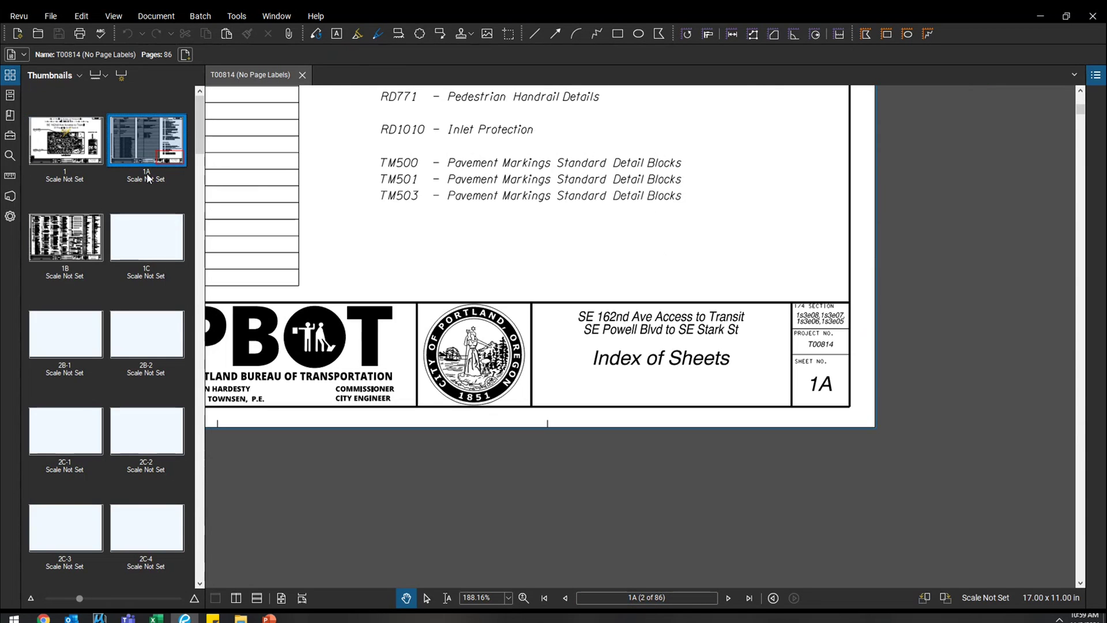
Check the yellow pen markup on the page 1 cover sheet via the Markups List
left_click(1095, 75)
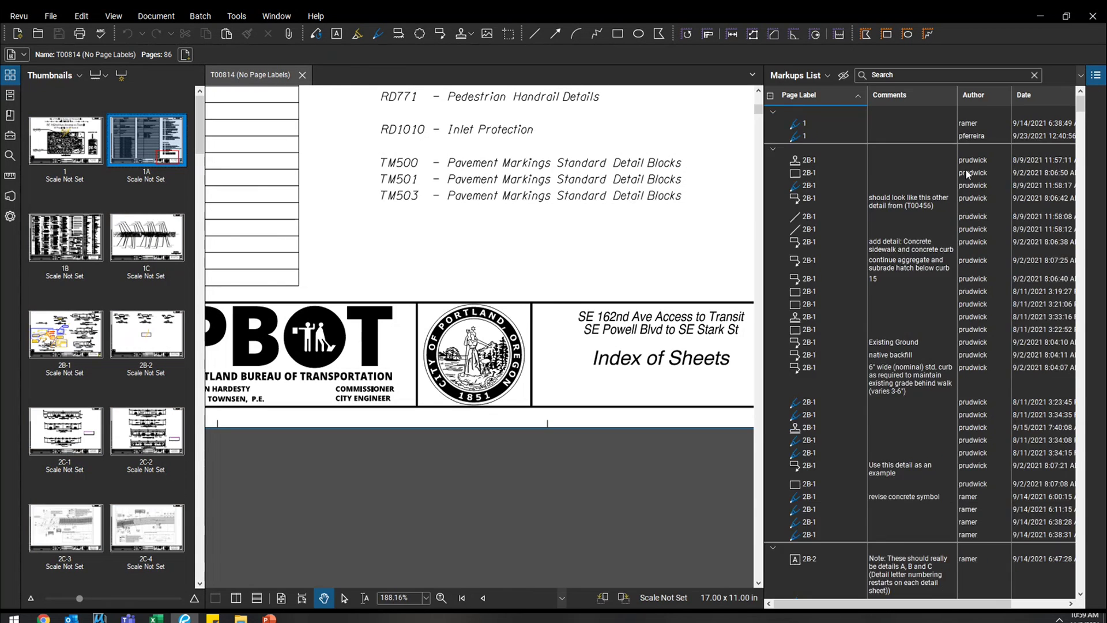
left_click(804, 123)
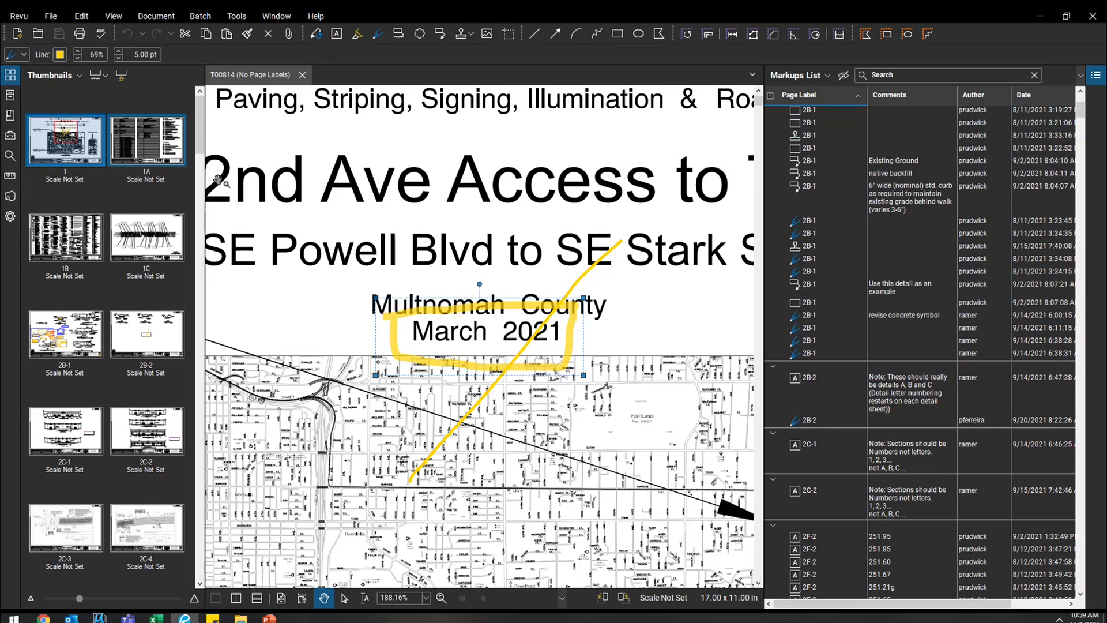
scroll(462, 192, "down", 6)
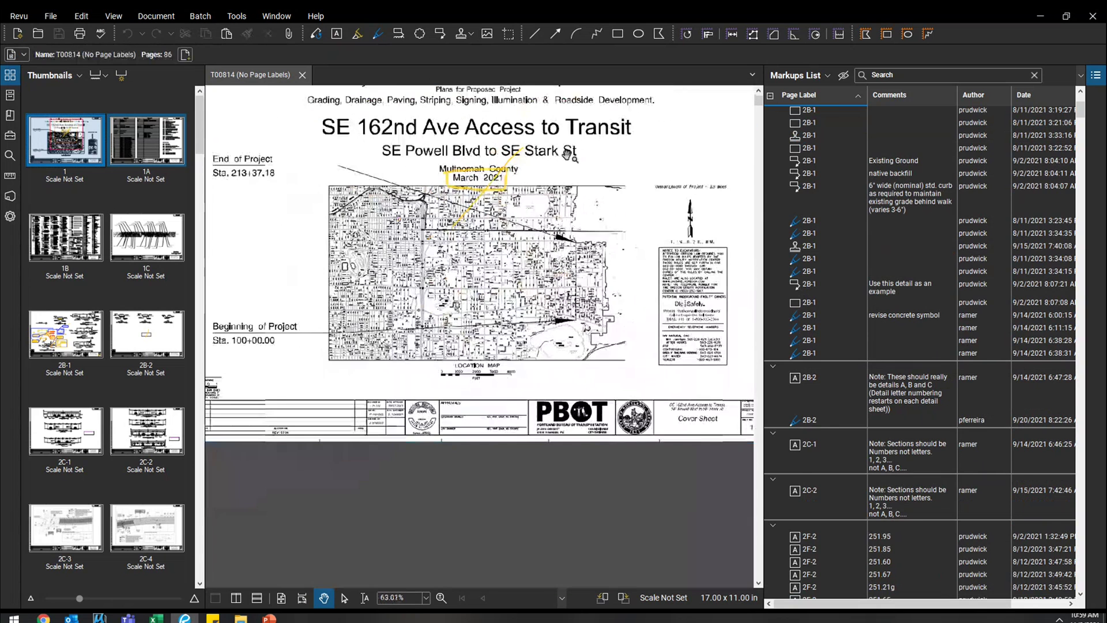
scroll(806, 122, "up", 3)
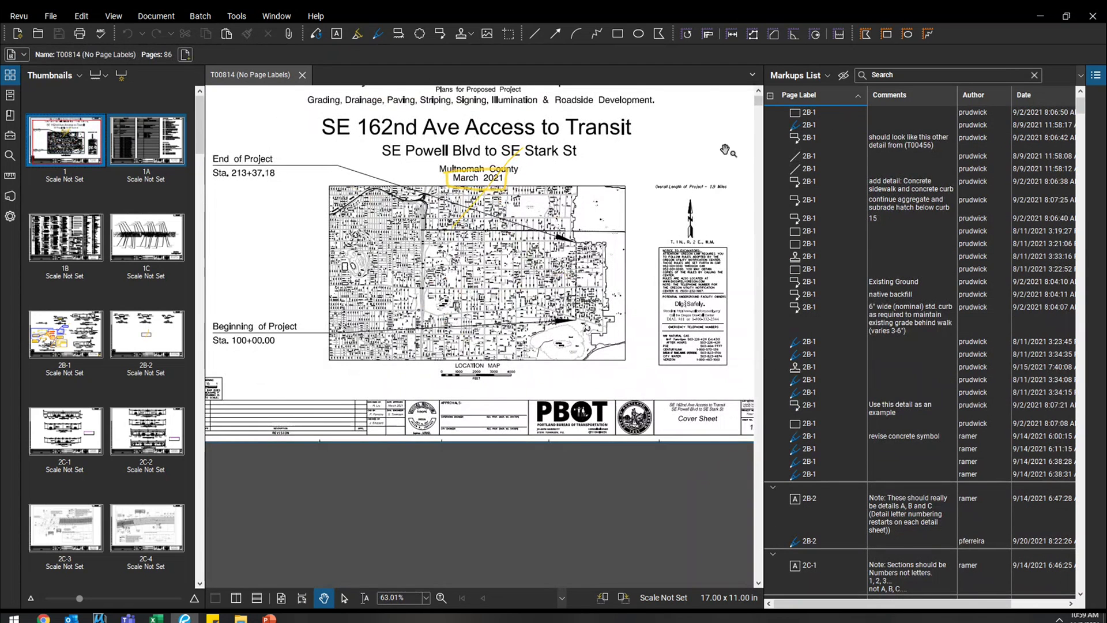
left_click_drag(724, 146, 687, 189)
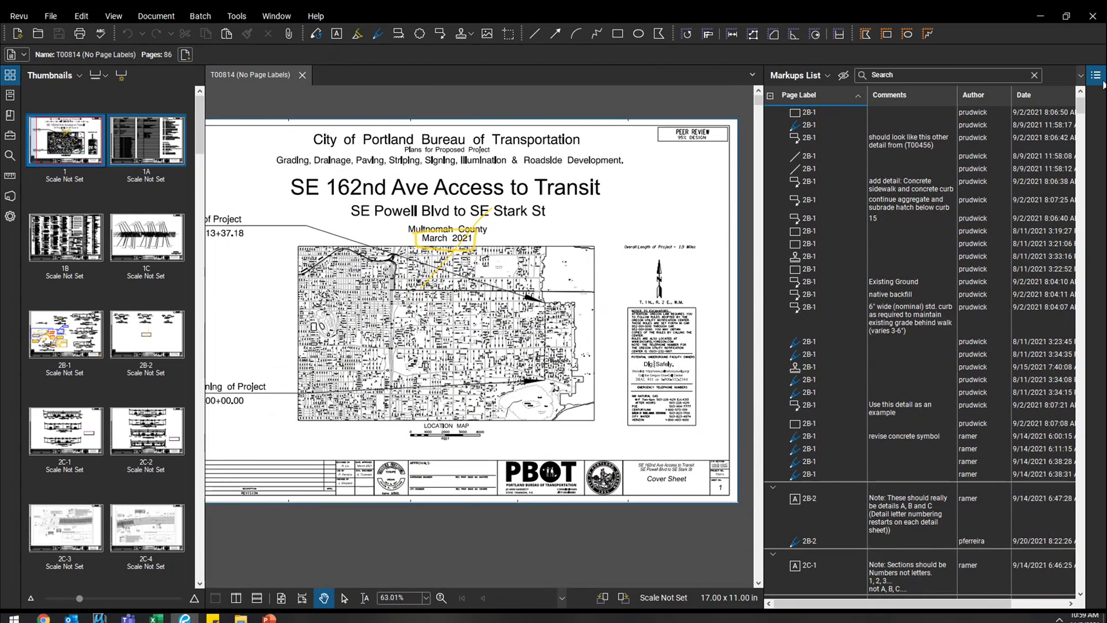
left_click(1095, 75)
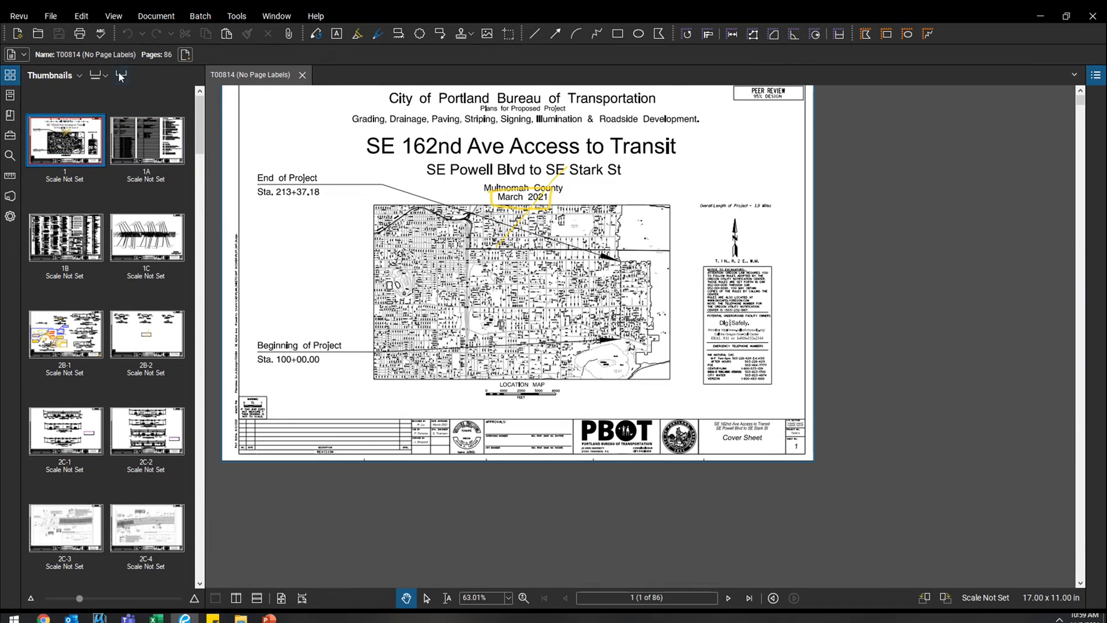
Relabel all 86 pages from a Page Region selected around the sheet number
left_click(121, 75)
left_click(575, 292)
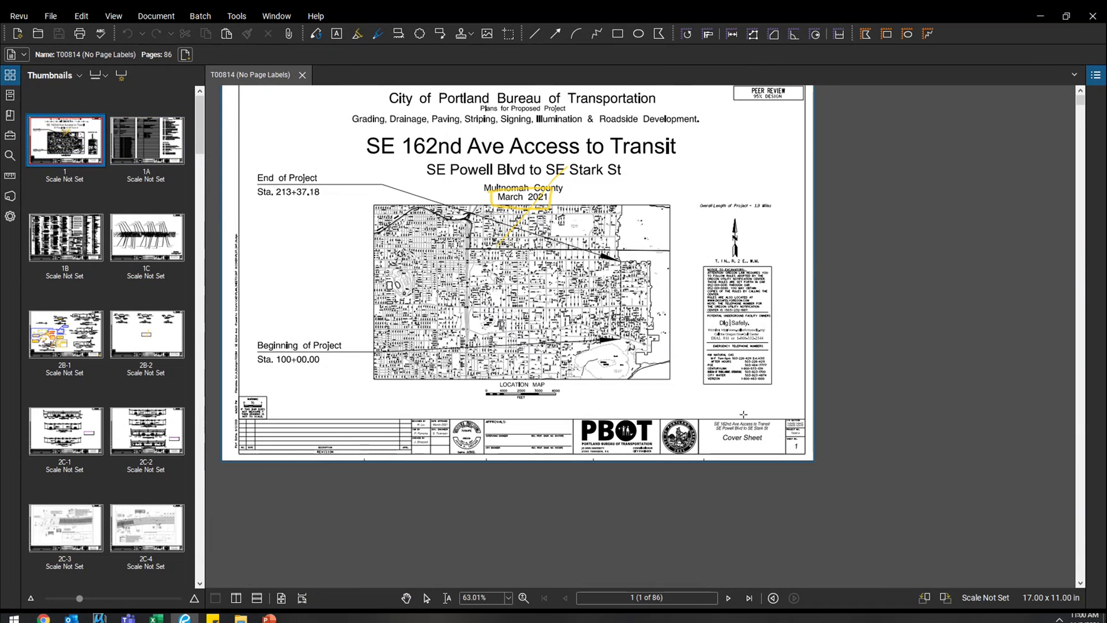
scroll(817, 453, "up", 5)
left_click_drag(816, 453, 771, 411)
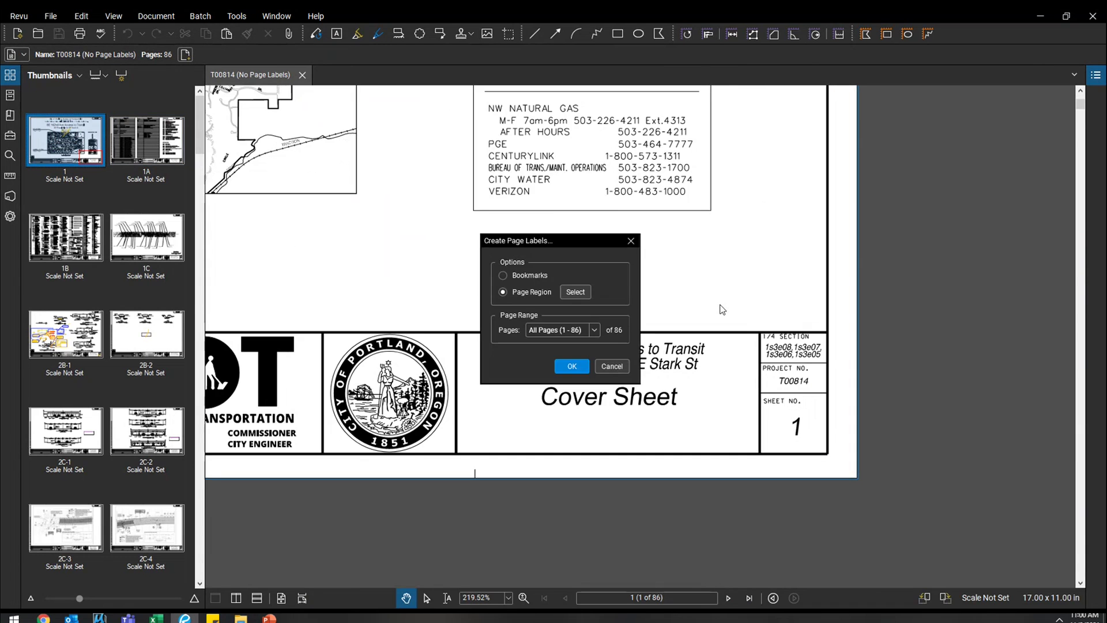
left_click(581, 369)
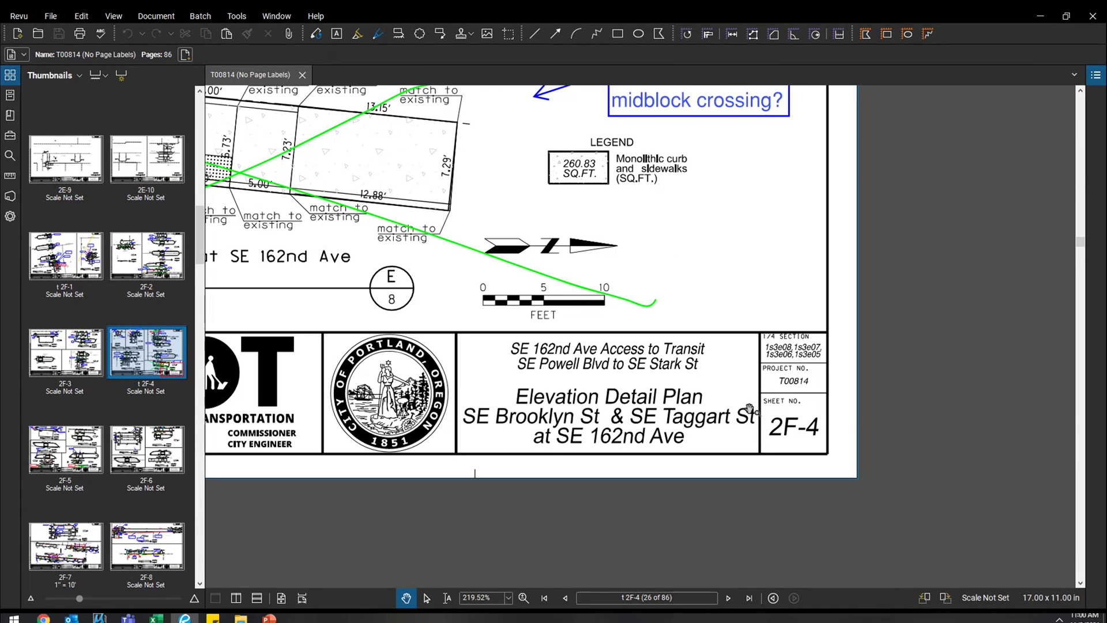
scroll(744, 308, "down", 2)
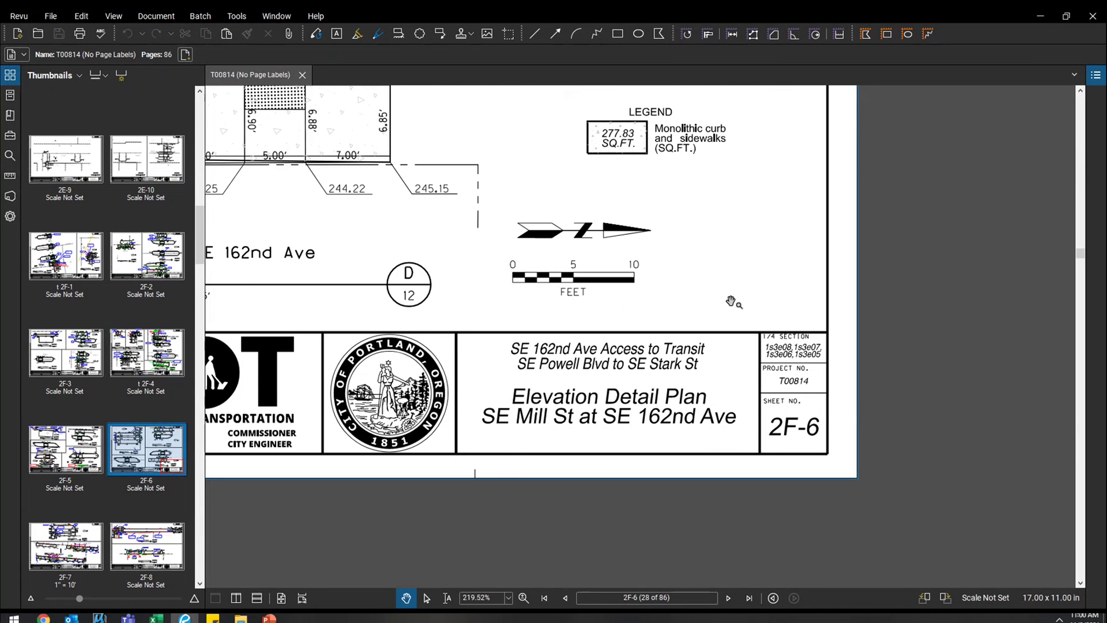
scroll(752, 305, "down", 3)
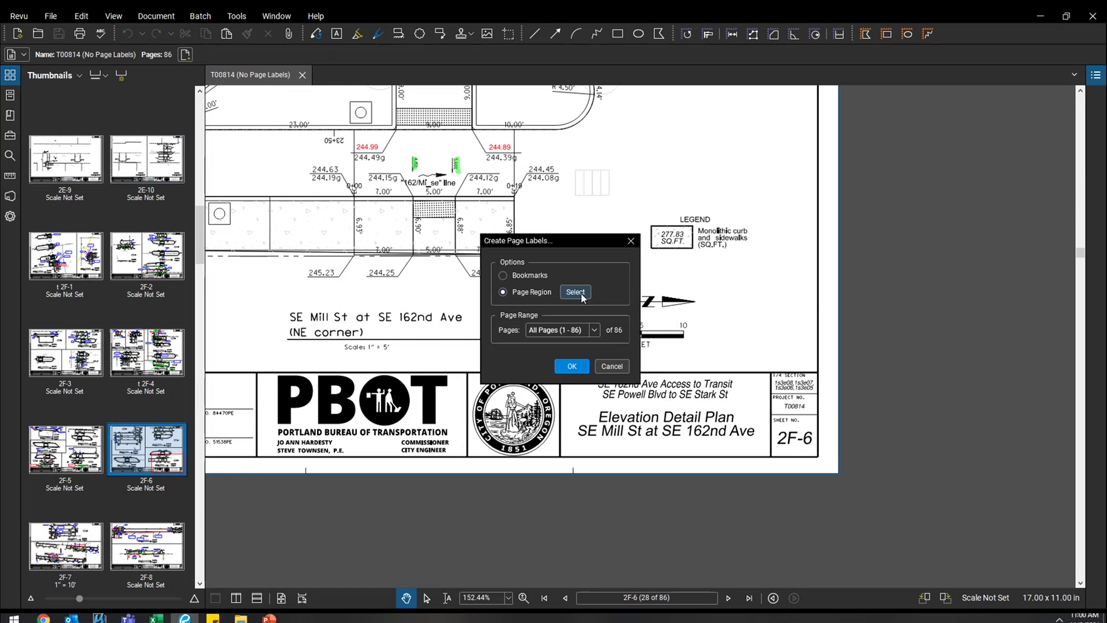
Build page labels from two regions: sheet number 2F-6 plus the sheet title line
left_click(583, 296)
scroll(816, 434, "up", 5)
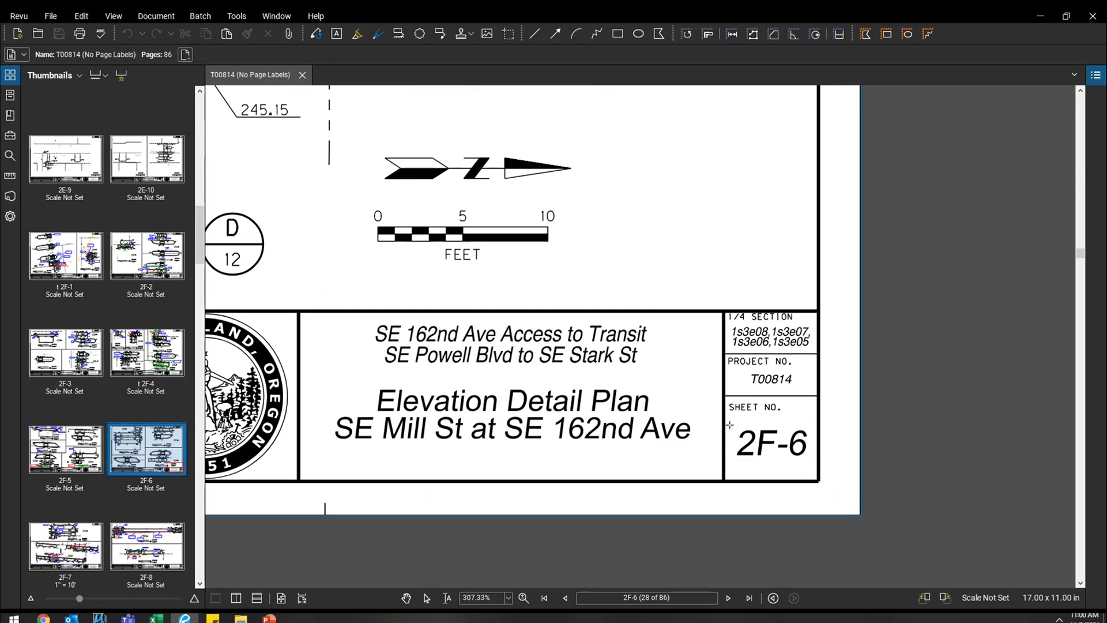
left_click_drag(731, 423, 814, 468)
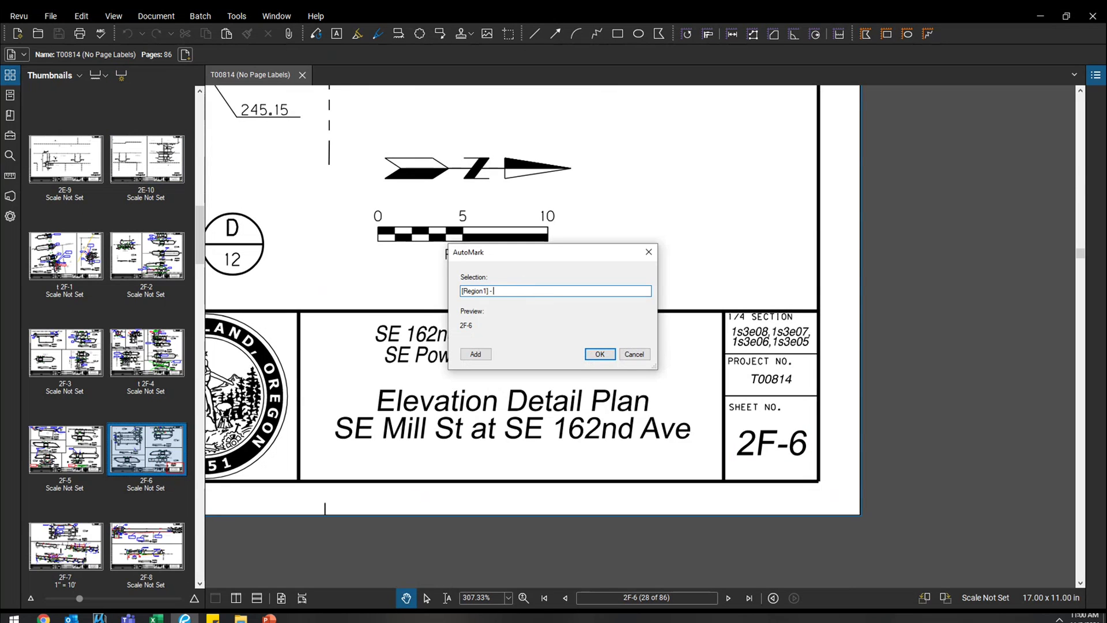
left_click(475, 353)
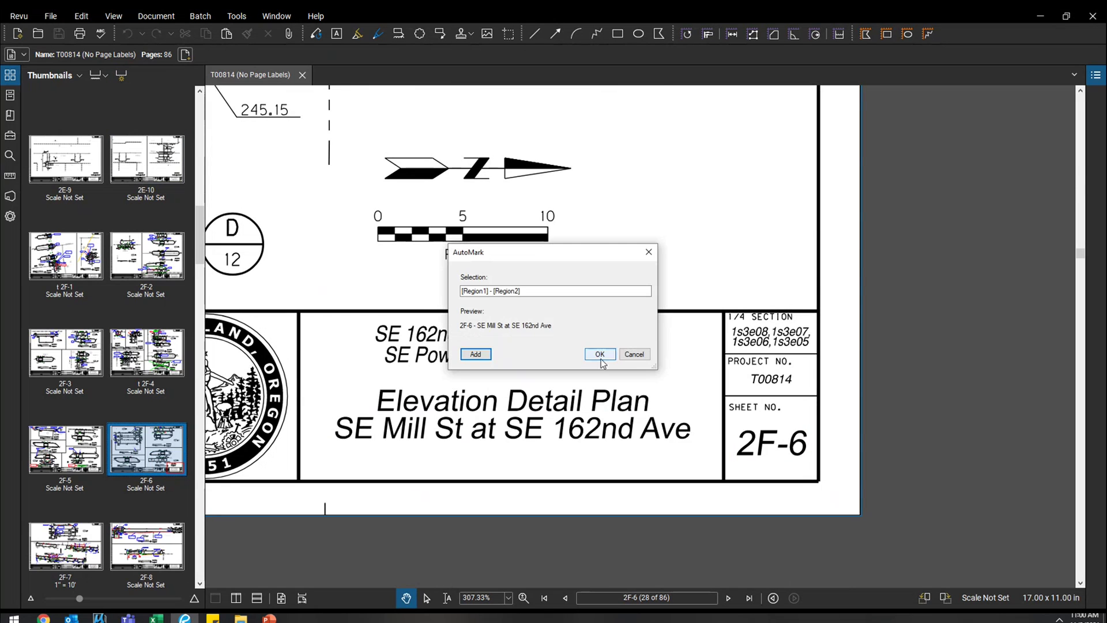
left_click_drag(317, 410, 694, 447)
left_click_drag(460, 325, 545, 327)
left_click(599, 354)
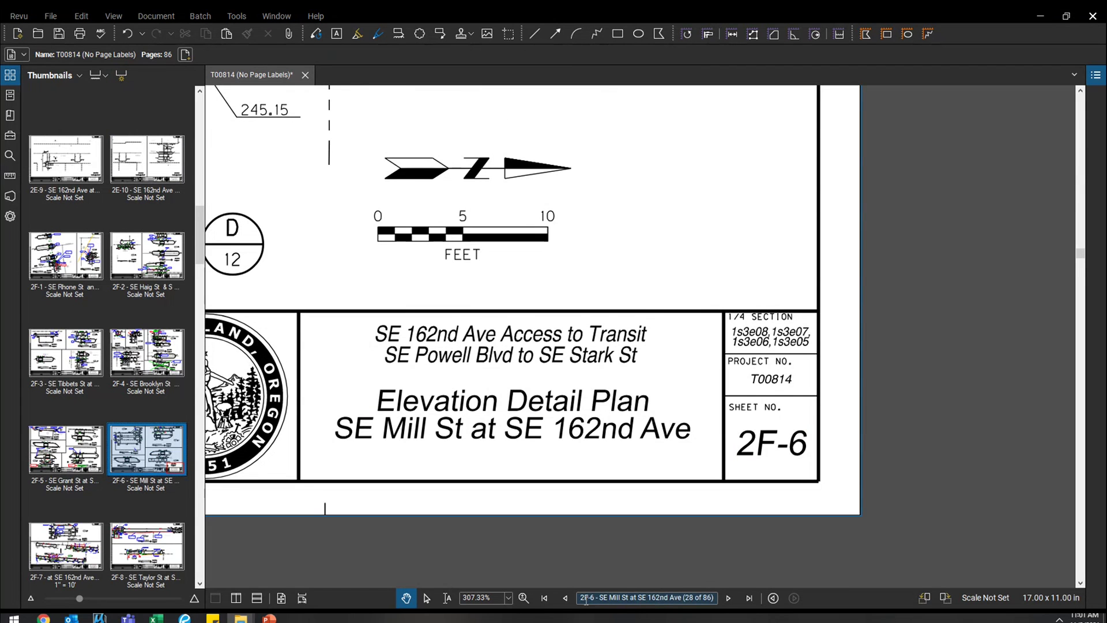
Open the Markups List and save so markups pick up the new page labels
scroll(622, 316, "down", 2)
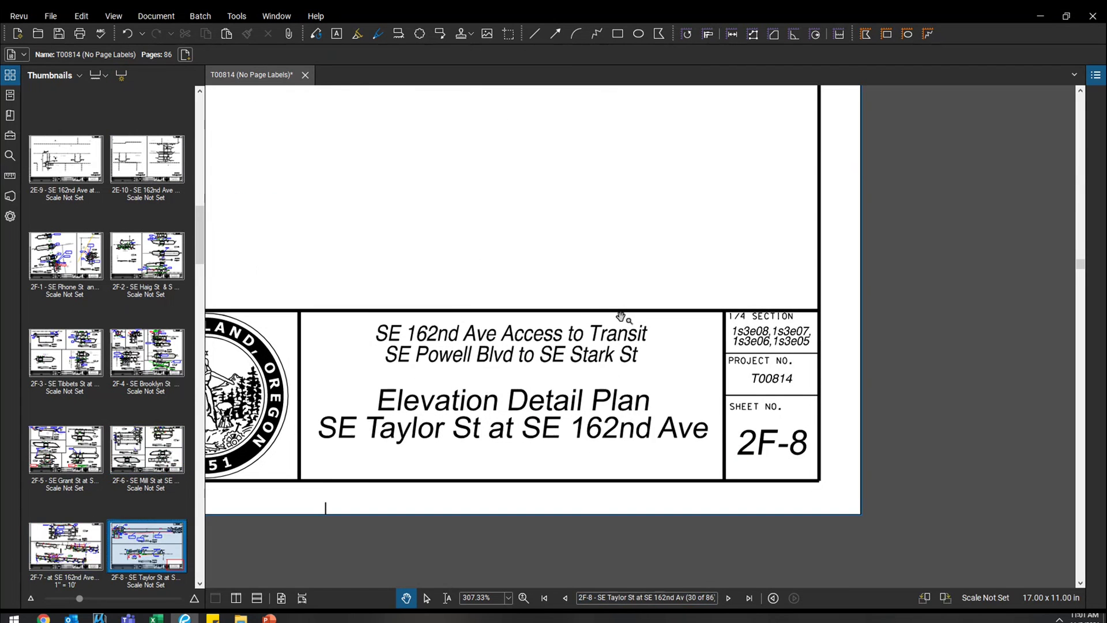
scroll(622, 316, "down", 2)
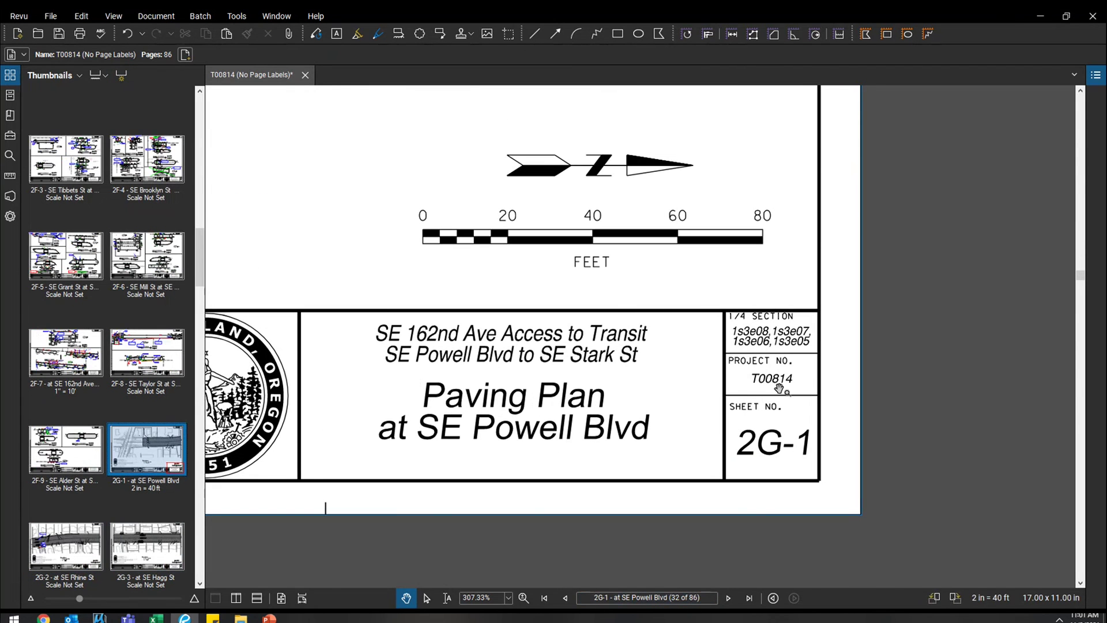
left_click(1093, 75)
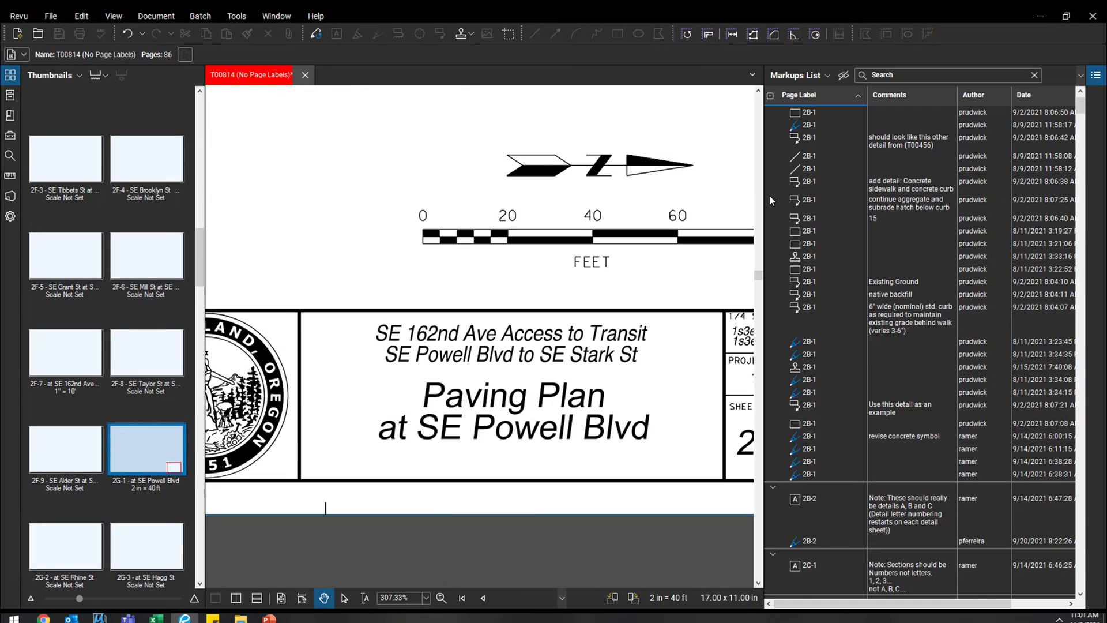
key("ctrl+s")
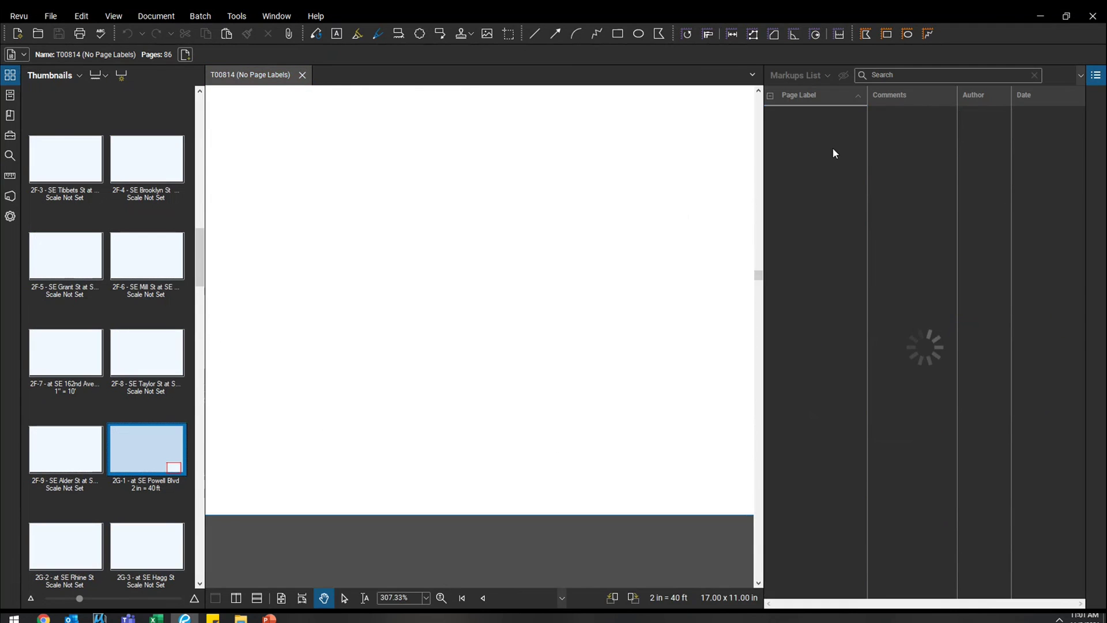
Widen the Page Label column to show full labels and choose Export Summary
scroll(819, 253, "down", 10)
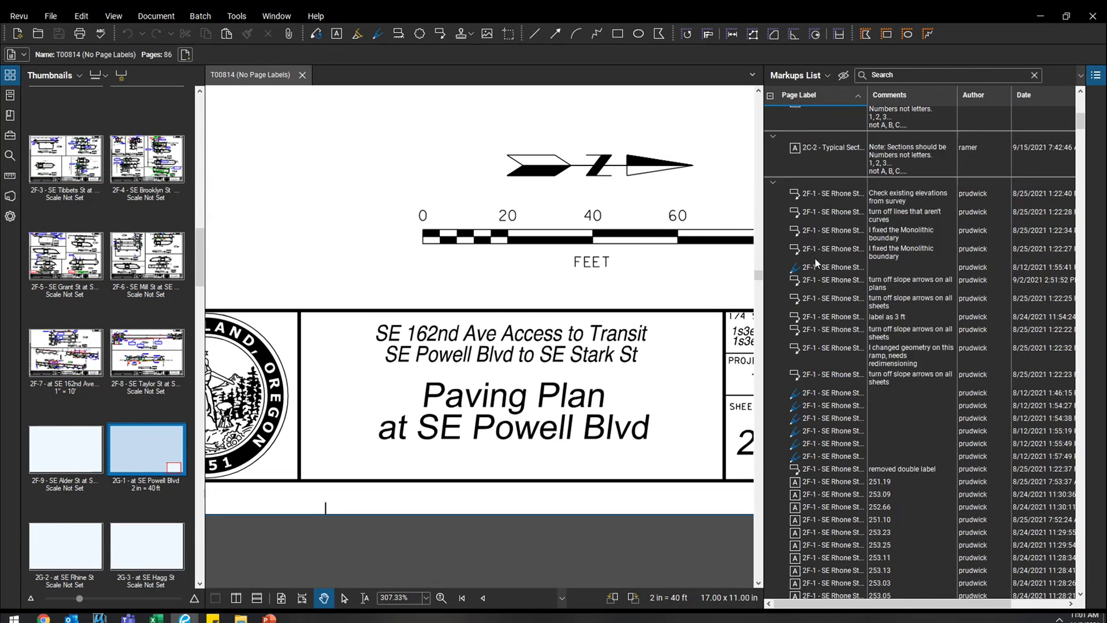
left_click(833, 311)
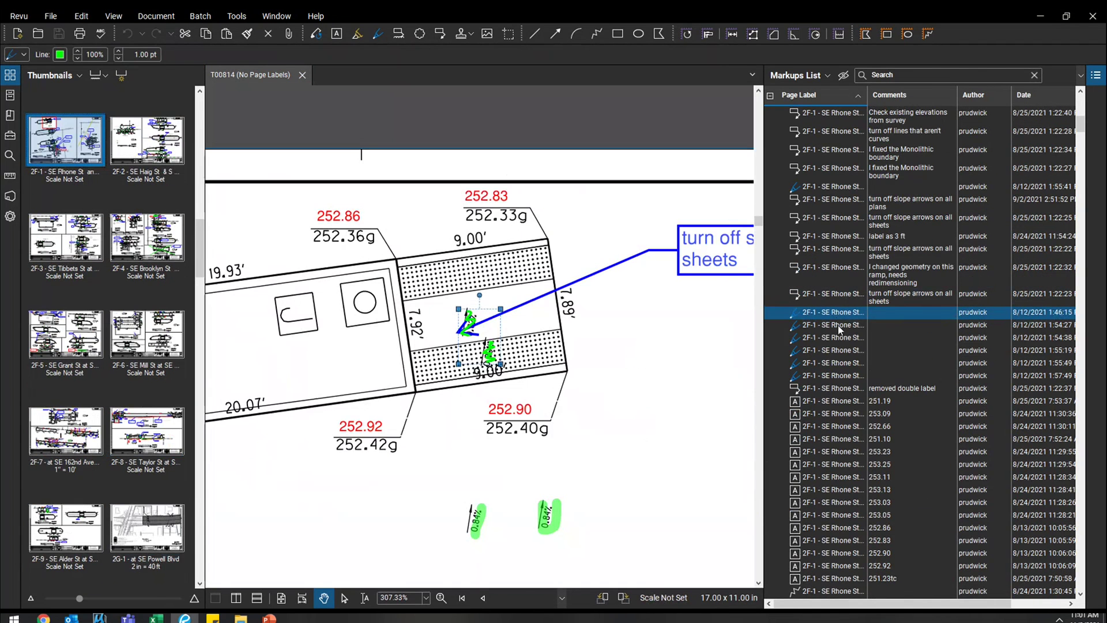
double_click(867, 94)
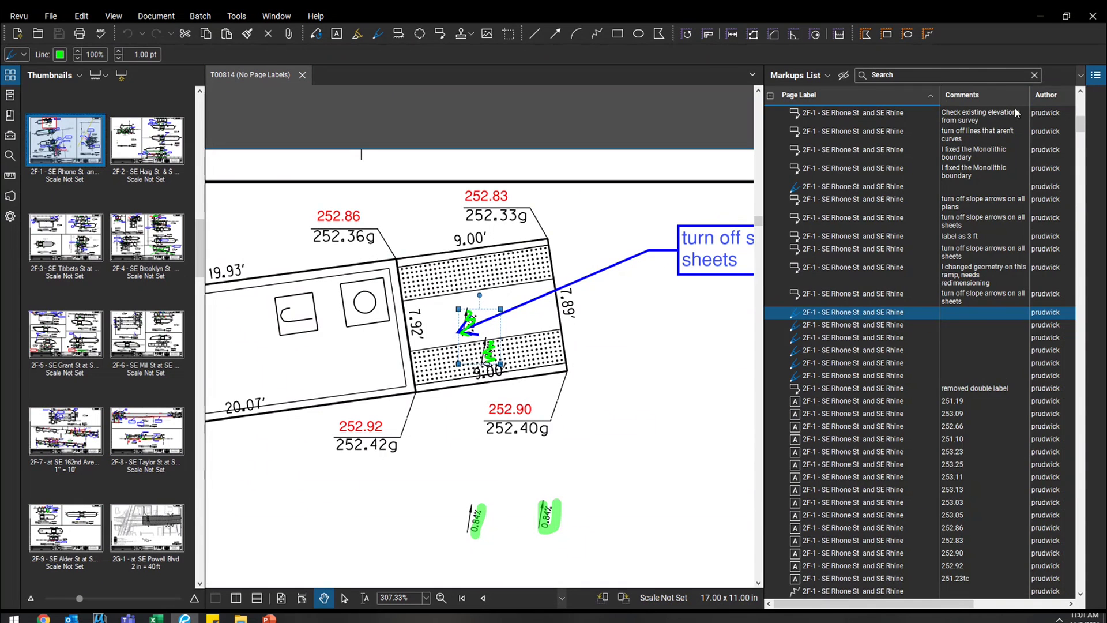
left_click(1080, 75)
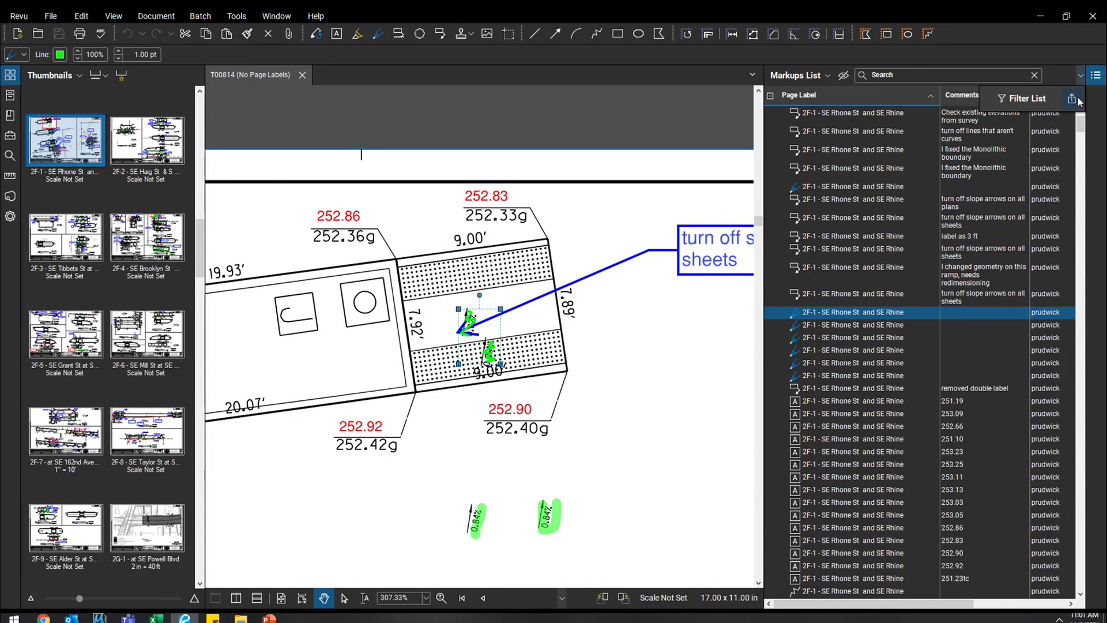
left_click(1071, 100)
Scroll down through the exported markups CSV in Excel
left_click(1014, 110)
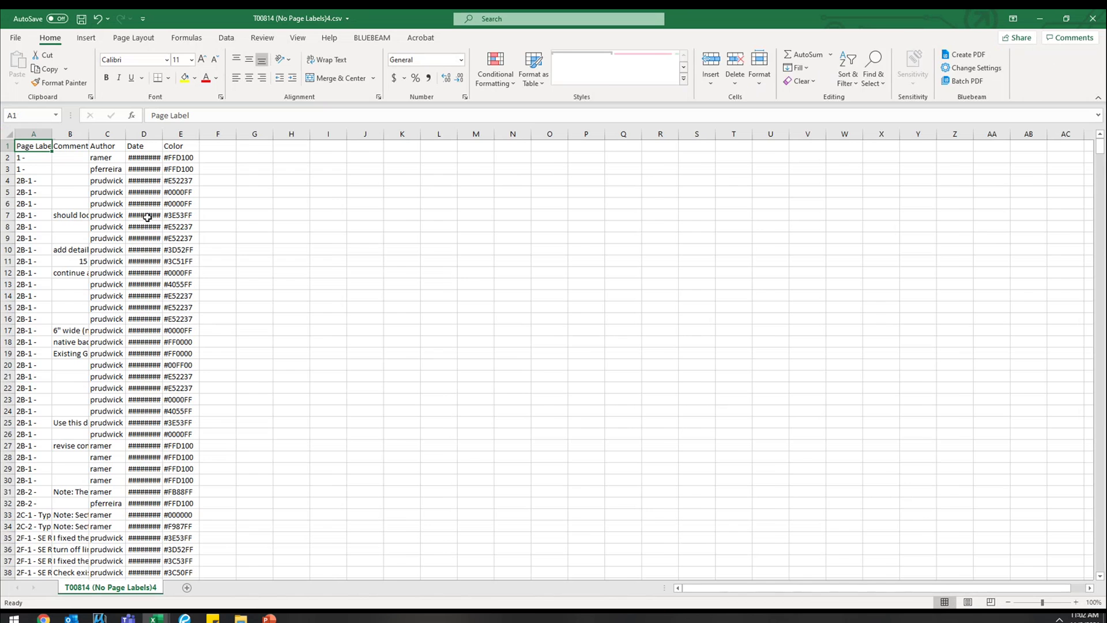
scroll(110, 372, "down", 20)
scroll(109, 371, "down", 7)
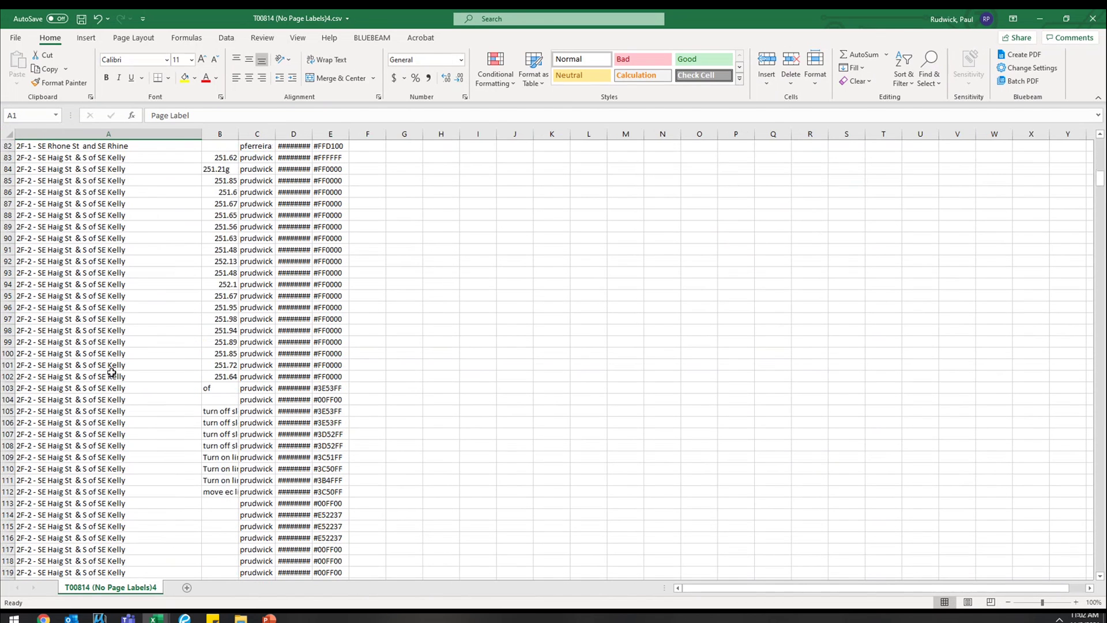
scroll(112, 372, "down", 11)
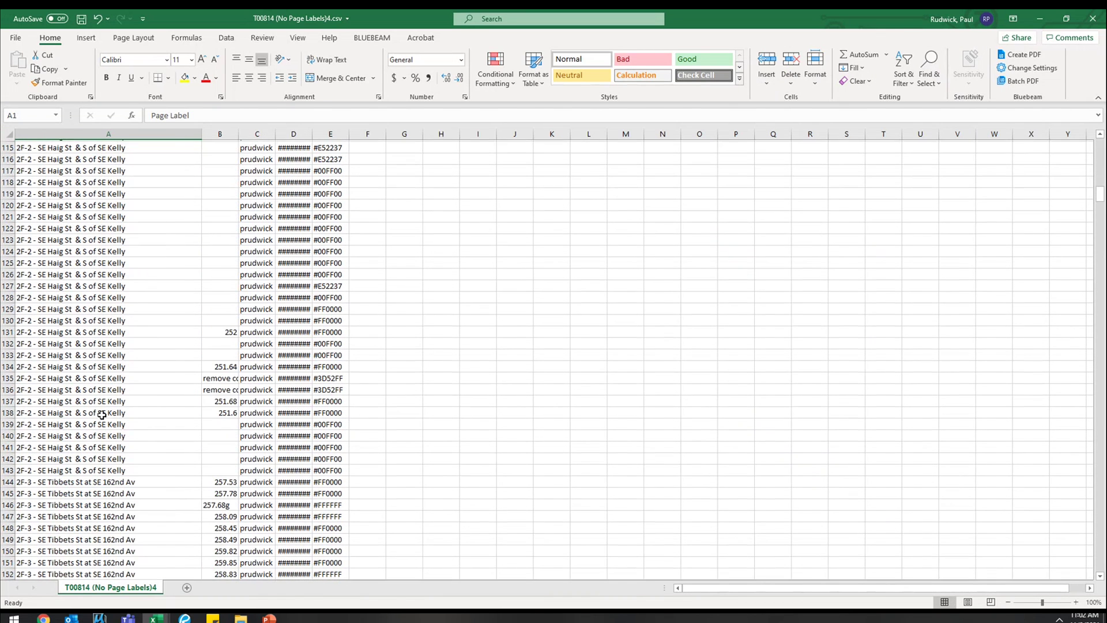
scroll(102, 415, "down", 1)
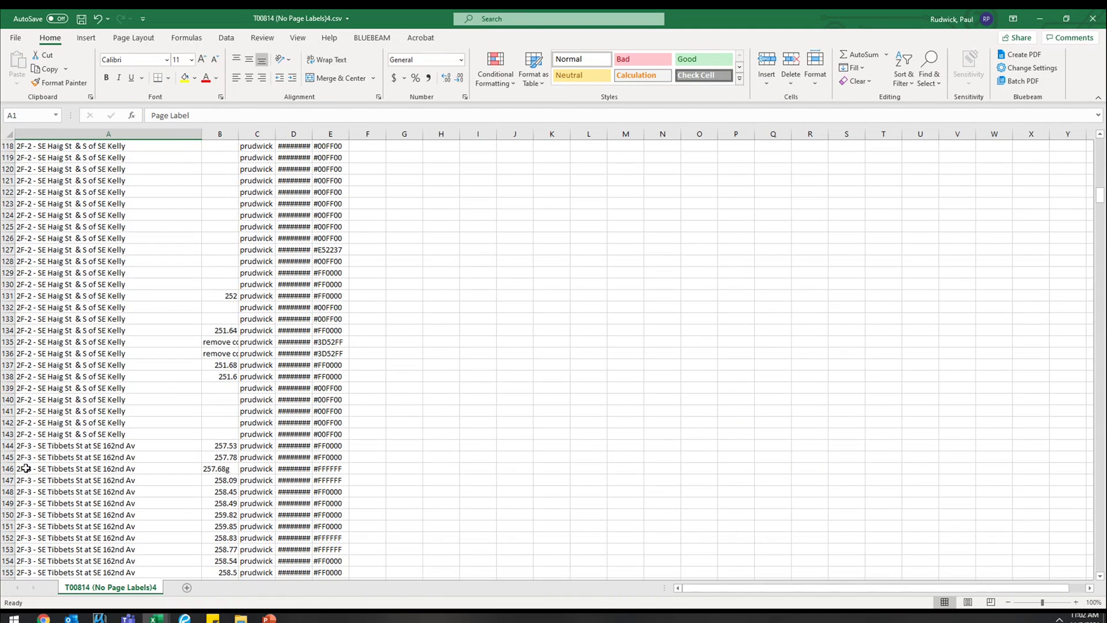
Check the page labels in rows 138 and 143, then return to Bluebeam Revu
left_click(81, 376)
left_click(81, 433)
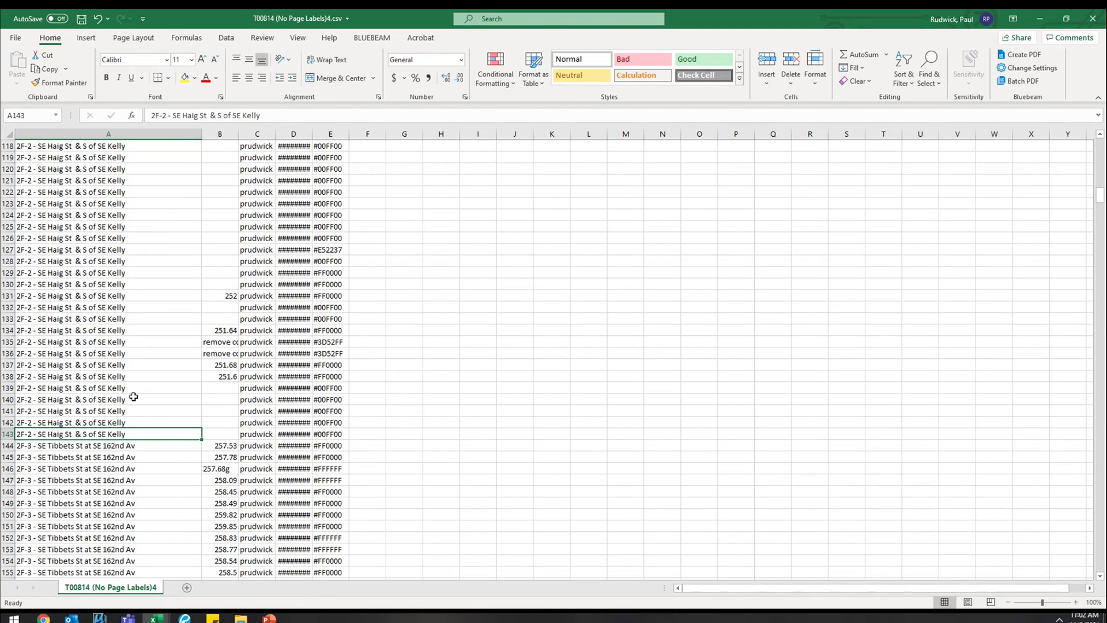
key("alt+Tab")
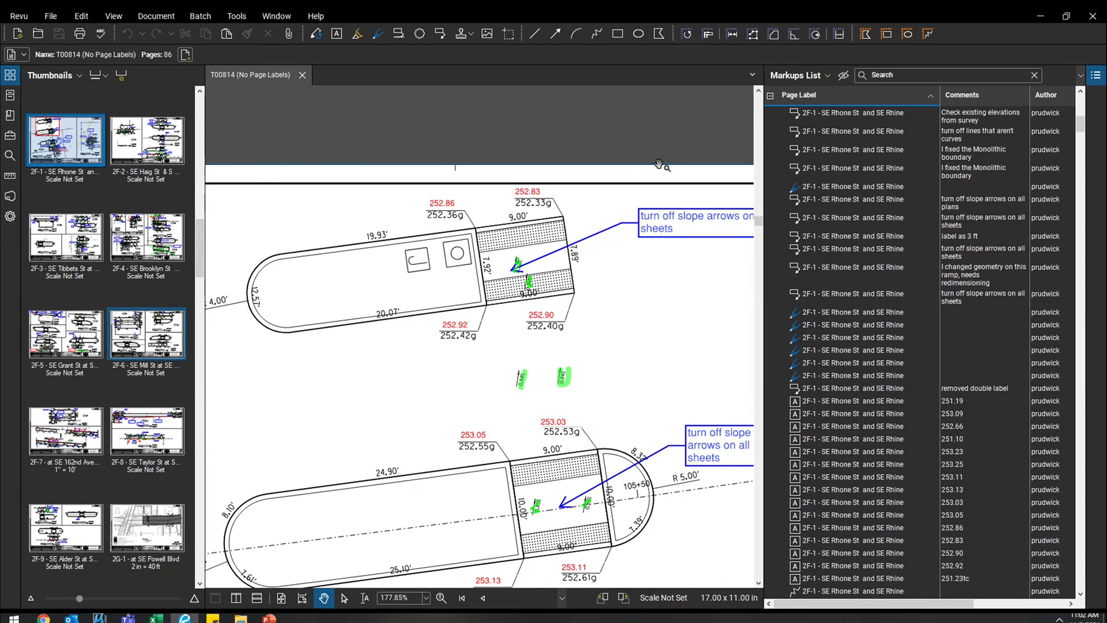
scroll(659, 164, "down", 5)
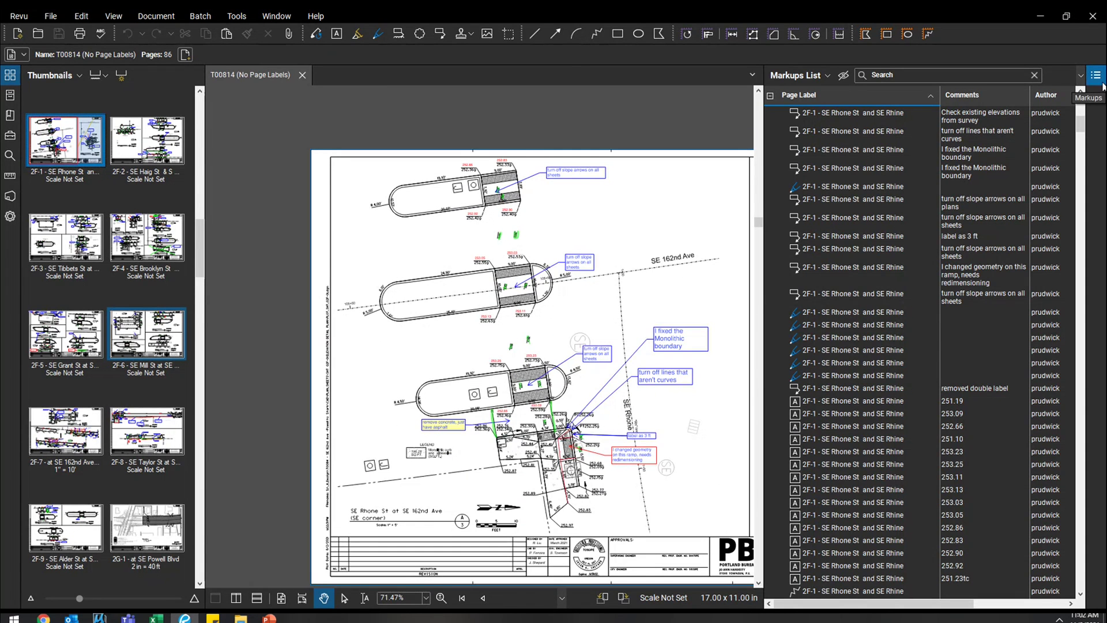
left_click(1103, 85)
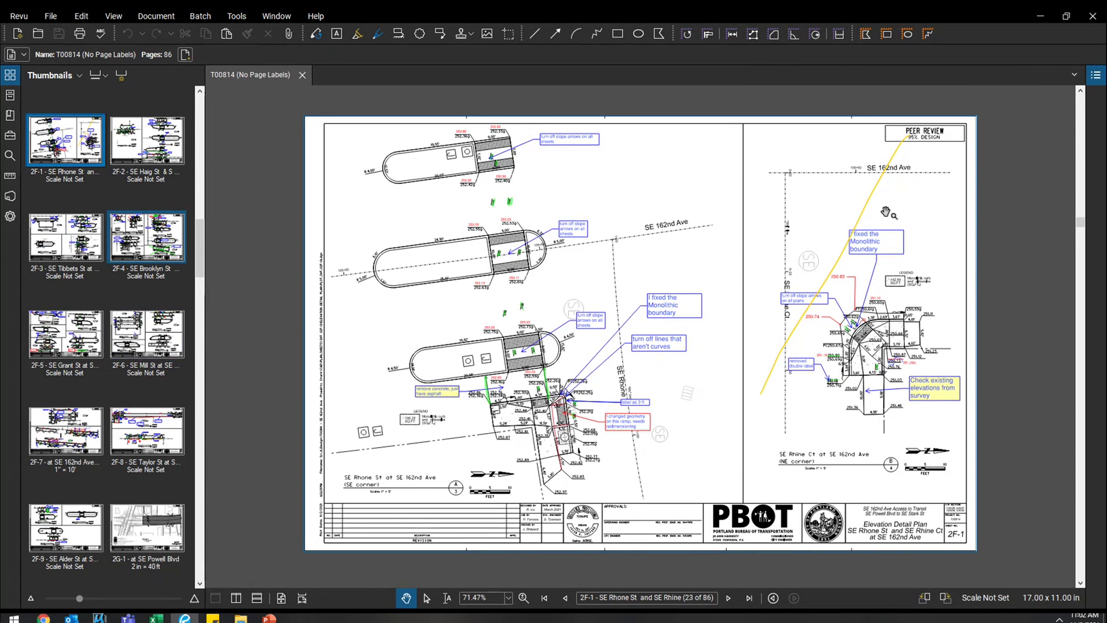
left_click(1096, 79)
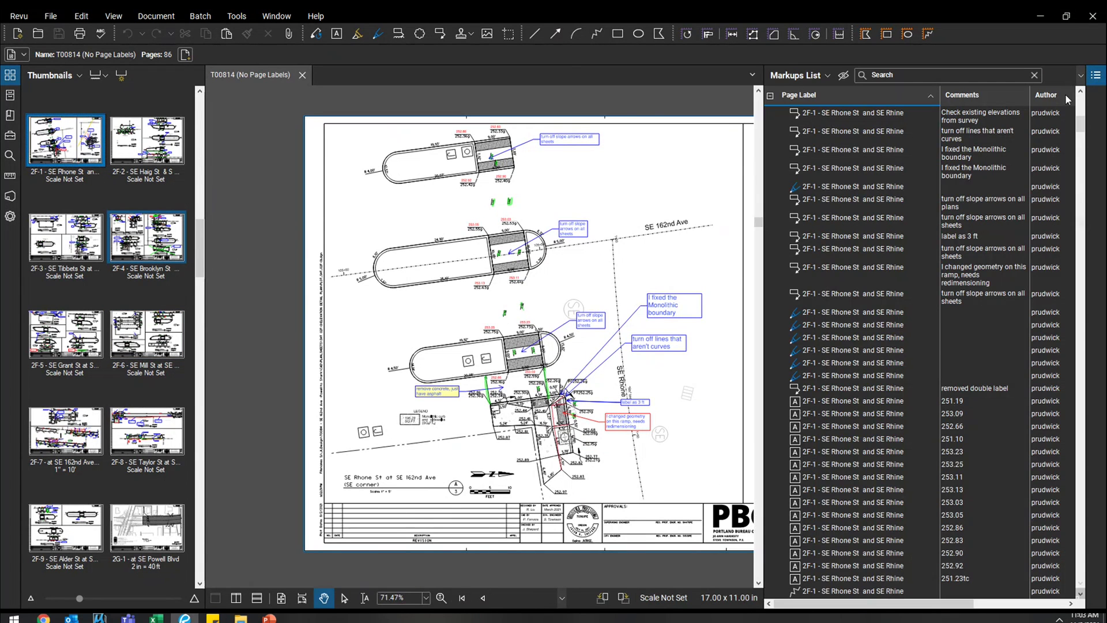
left_click(946, 188)
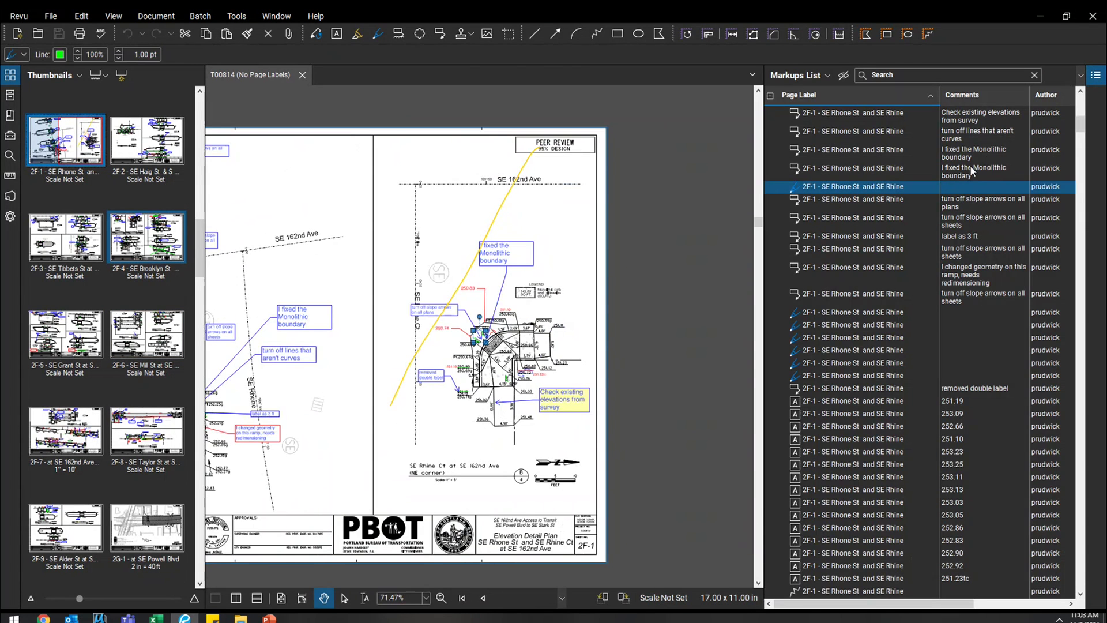
Select all markups, then clear the selection and bring sheet 2F-1 into view
key("ctrl+a")
left_click(90, 19)
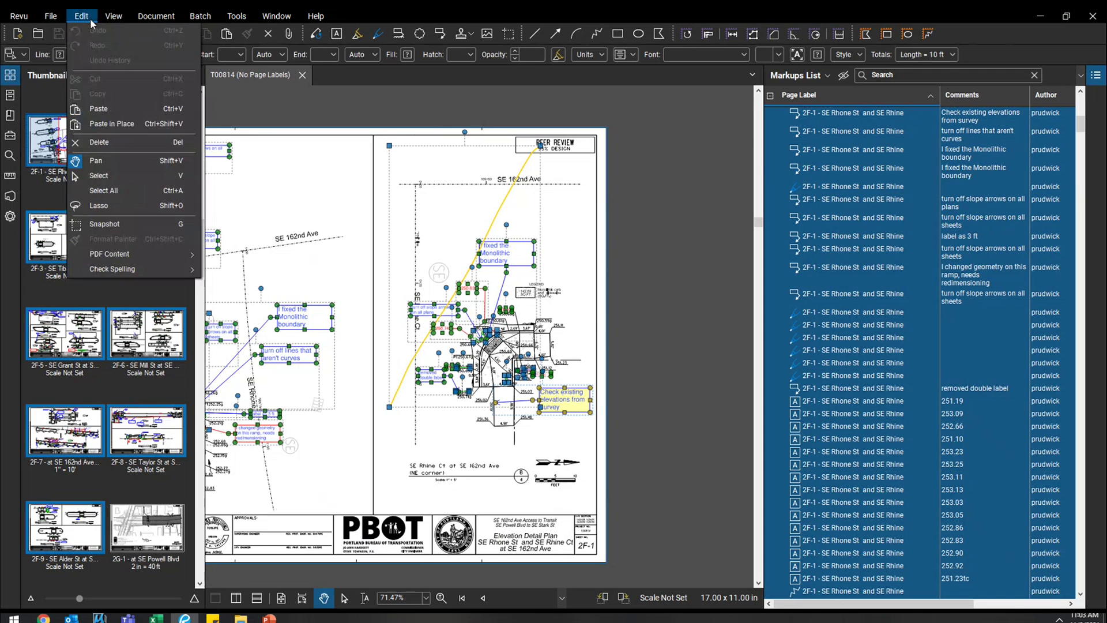
left_click(81, 16)
left_click(96, 172)
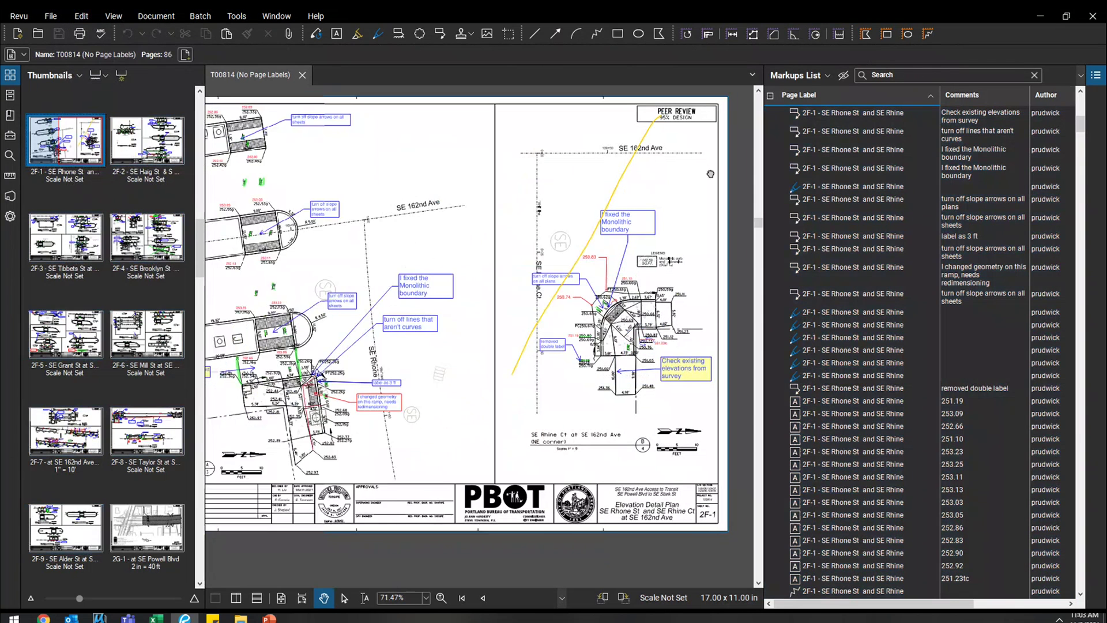
left_click_drag(199, 242, 212, 170)
scroll(181, 384, "down", 5)
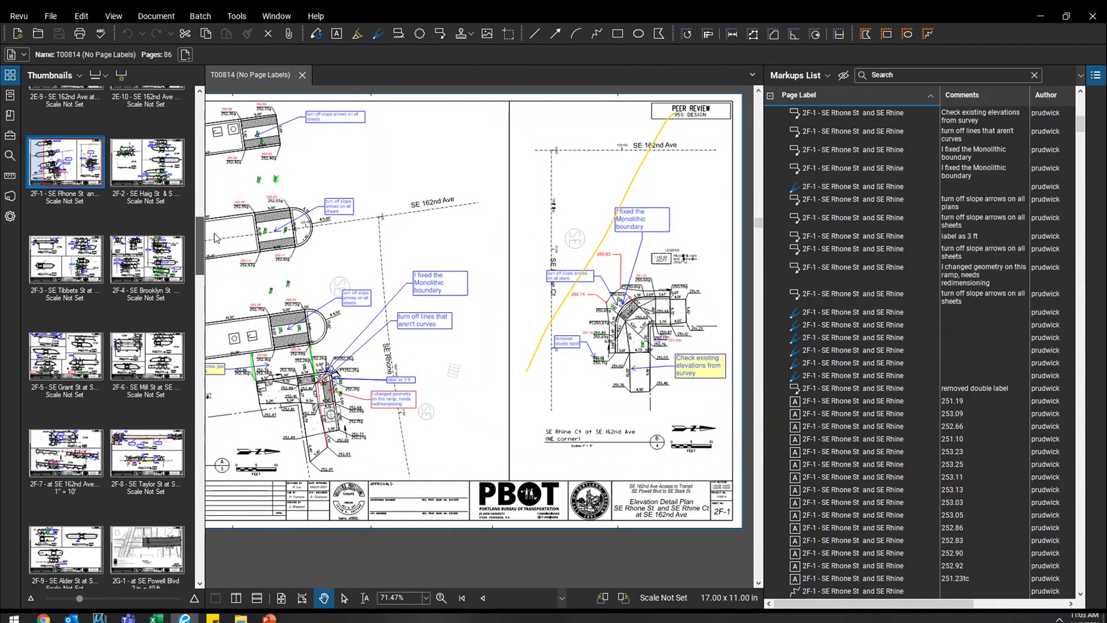
Reselect every markup and set up Extract Pages with Pages kept on Selected
key("ctrl+a")
scroll(181, 384, "down", 6)
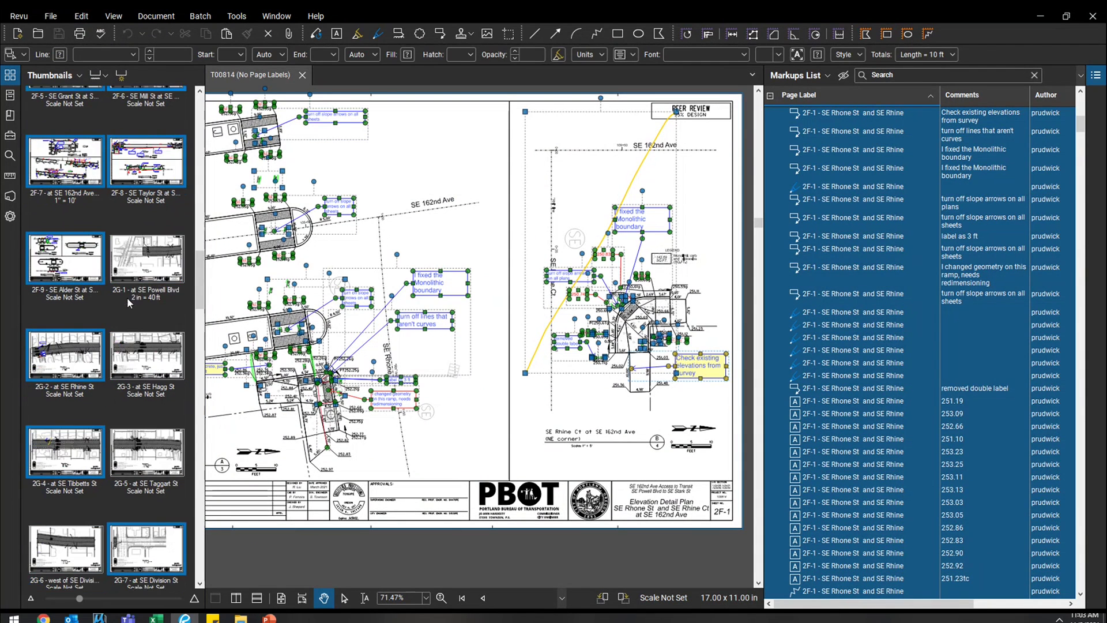
right_click(151, 175)
left_click(193, 324)
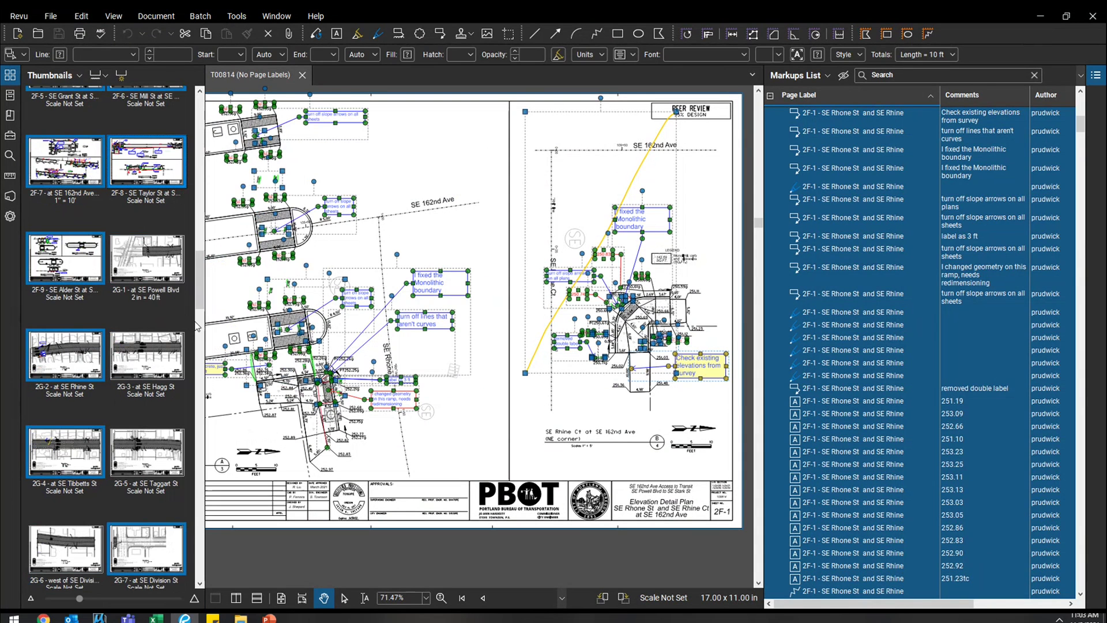
left_click(783, 248)
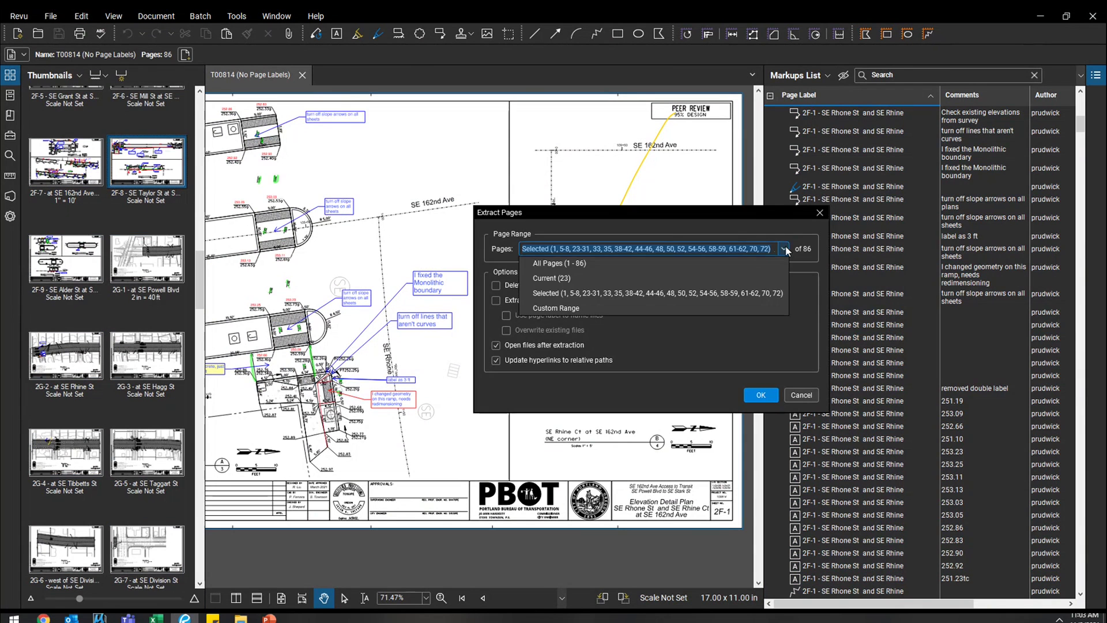
left_click(725, 294)
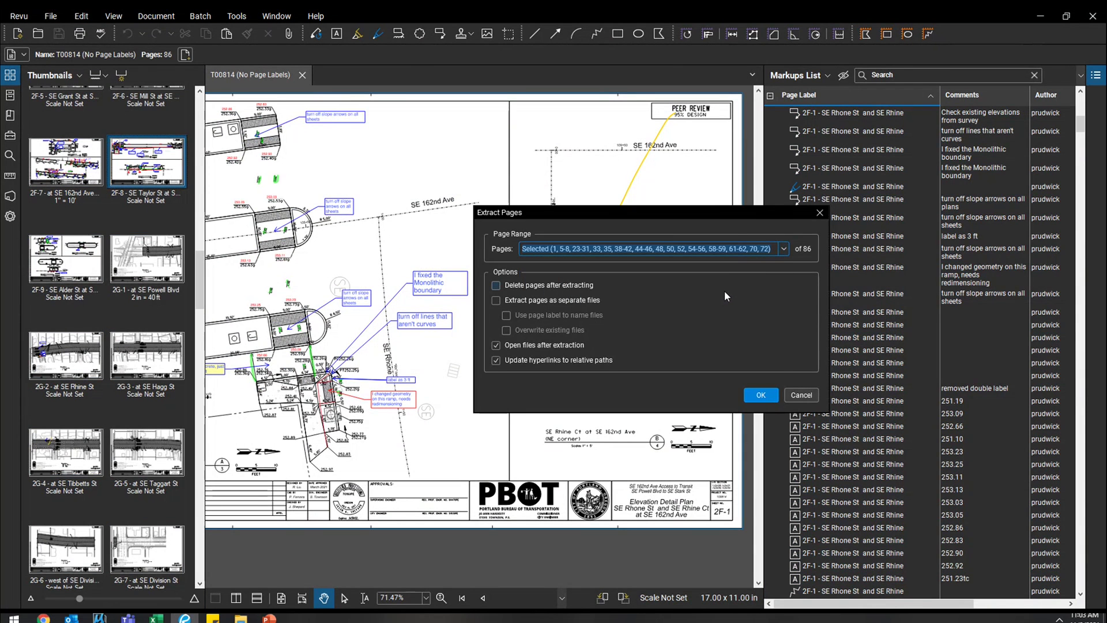